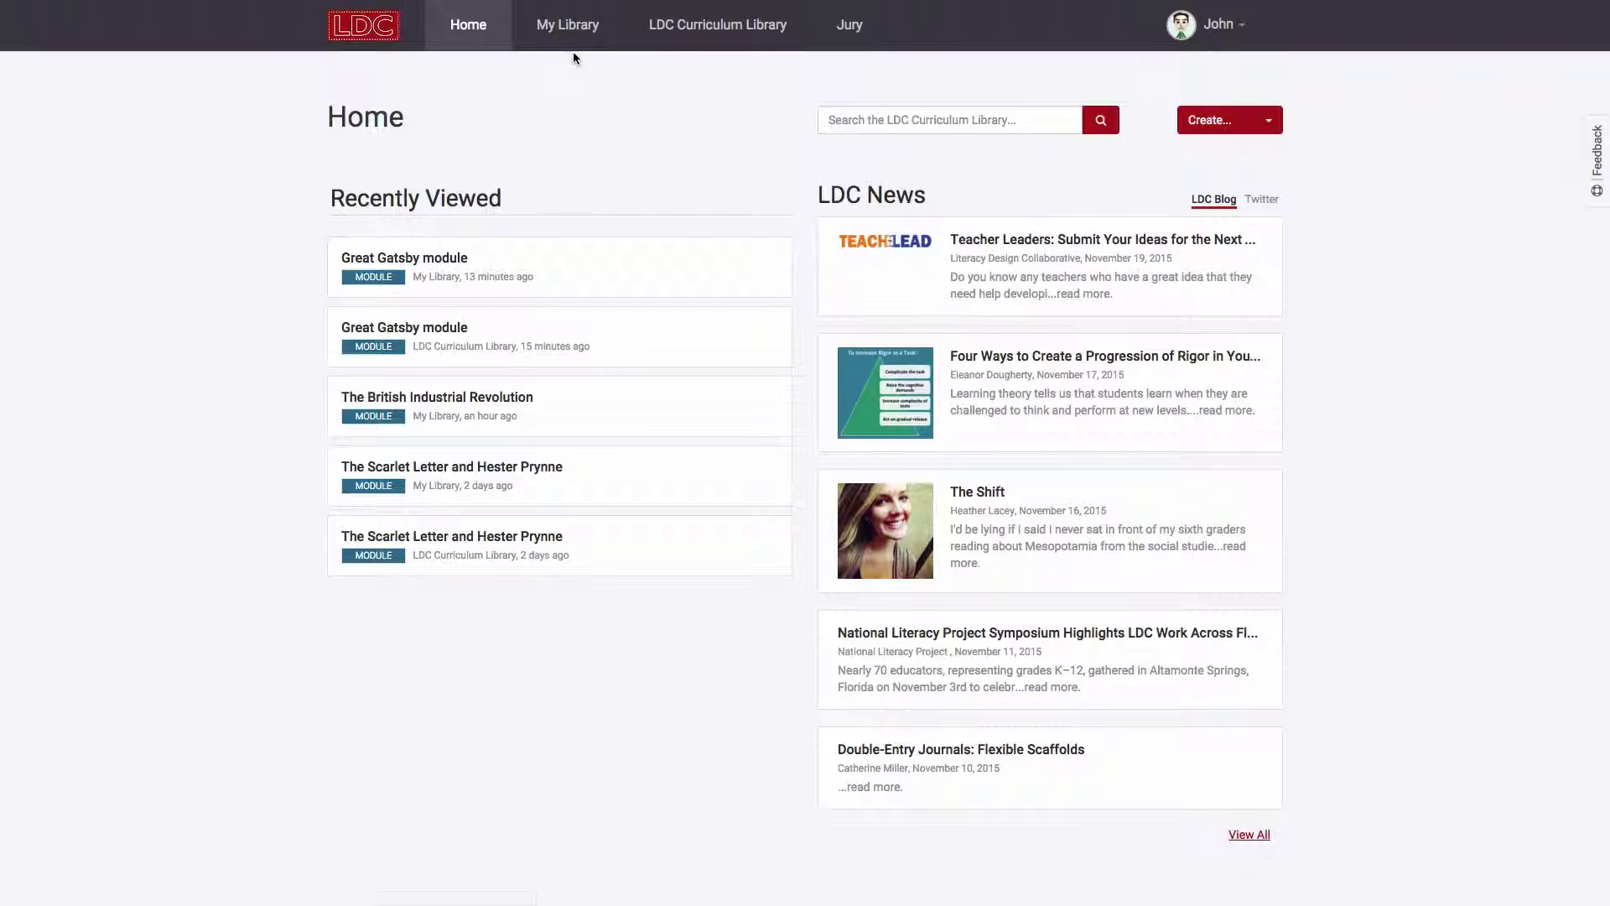
Open the Great Gatsby module from My Library and create a snapshot of it.
left_click(436, 286)
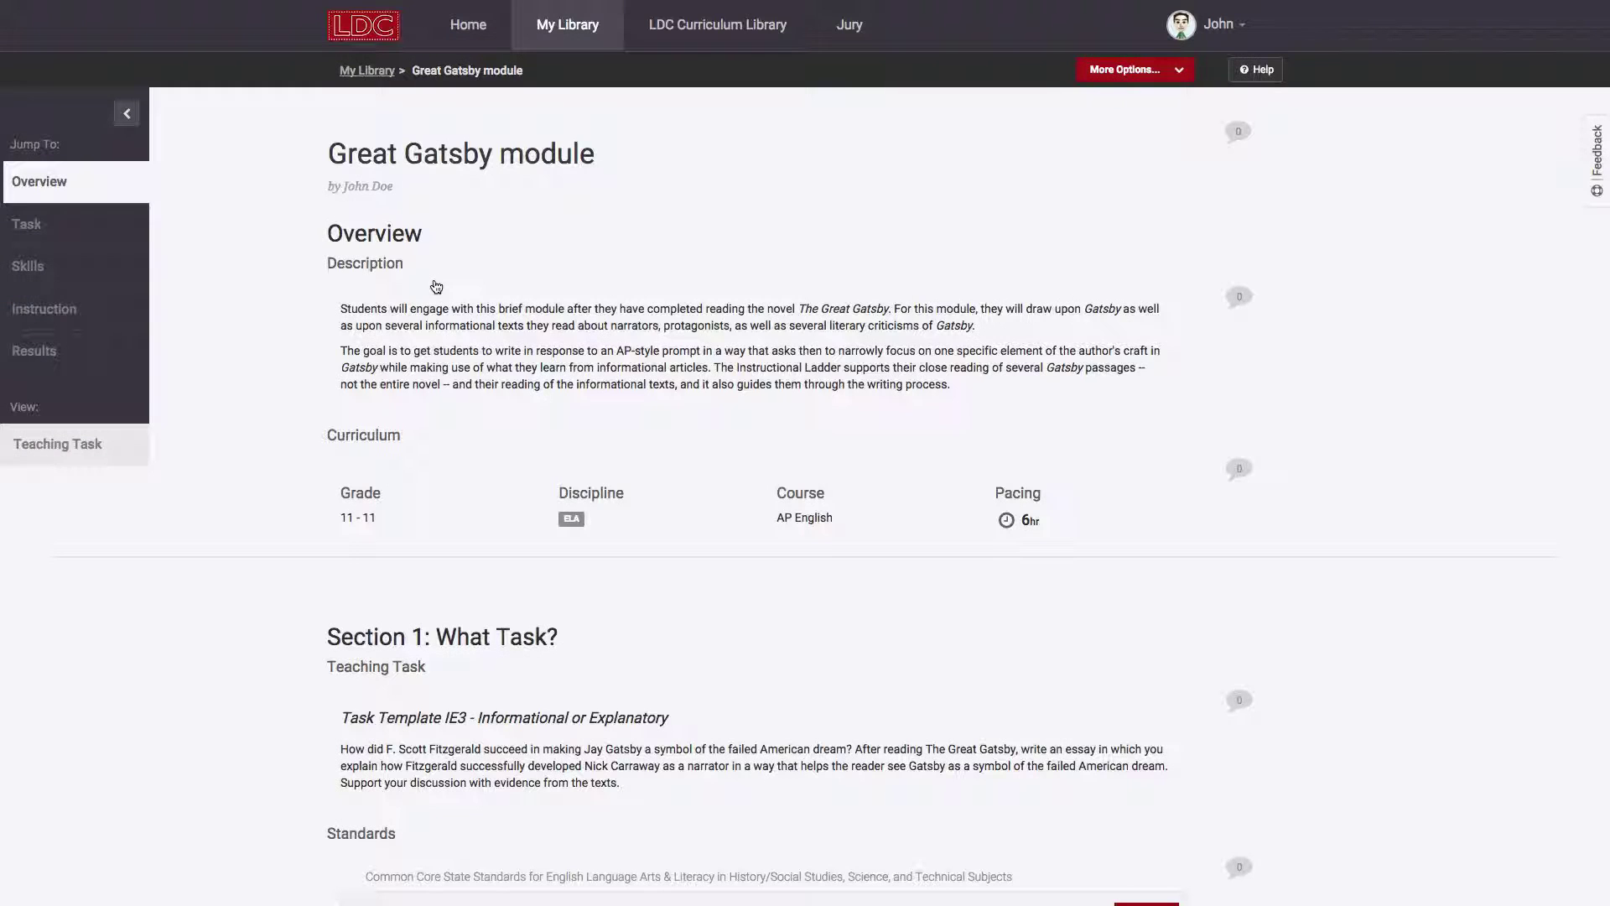
scroll(156, 577, "down", 6)
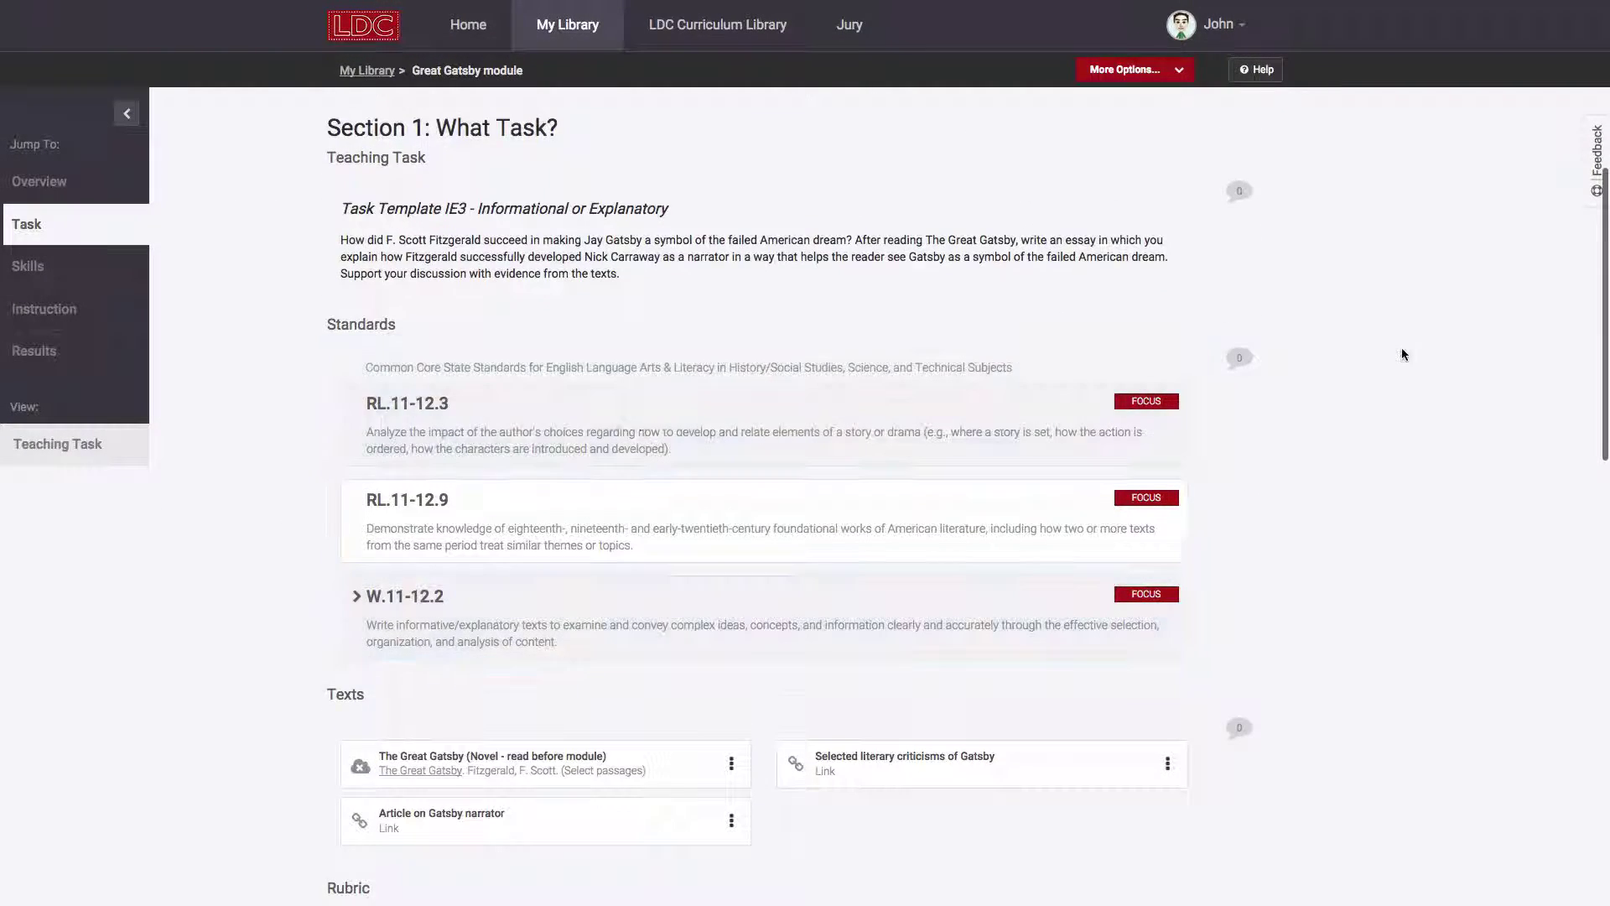
left_click(1138, 72)
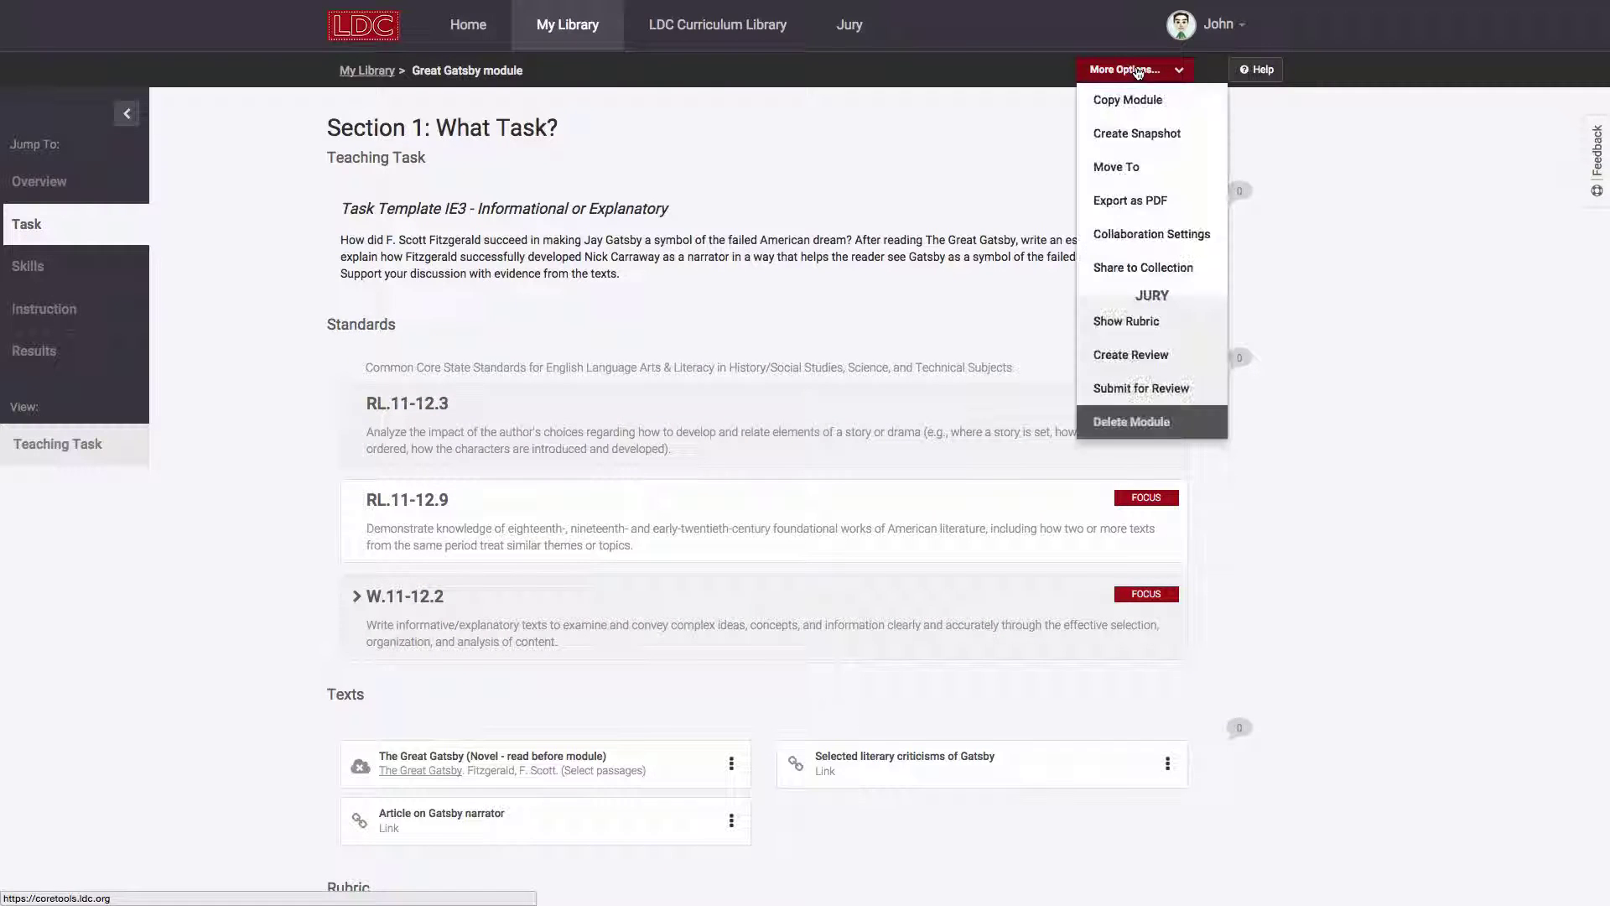
left_click(1137, 133)
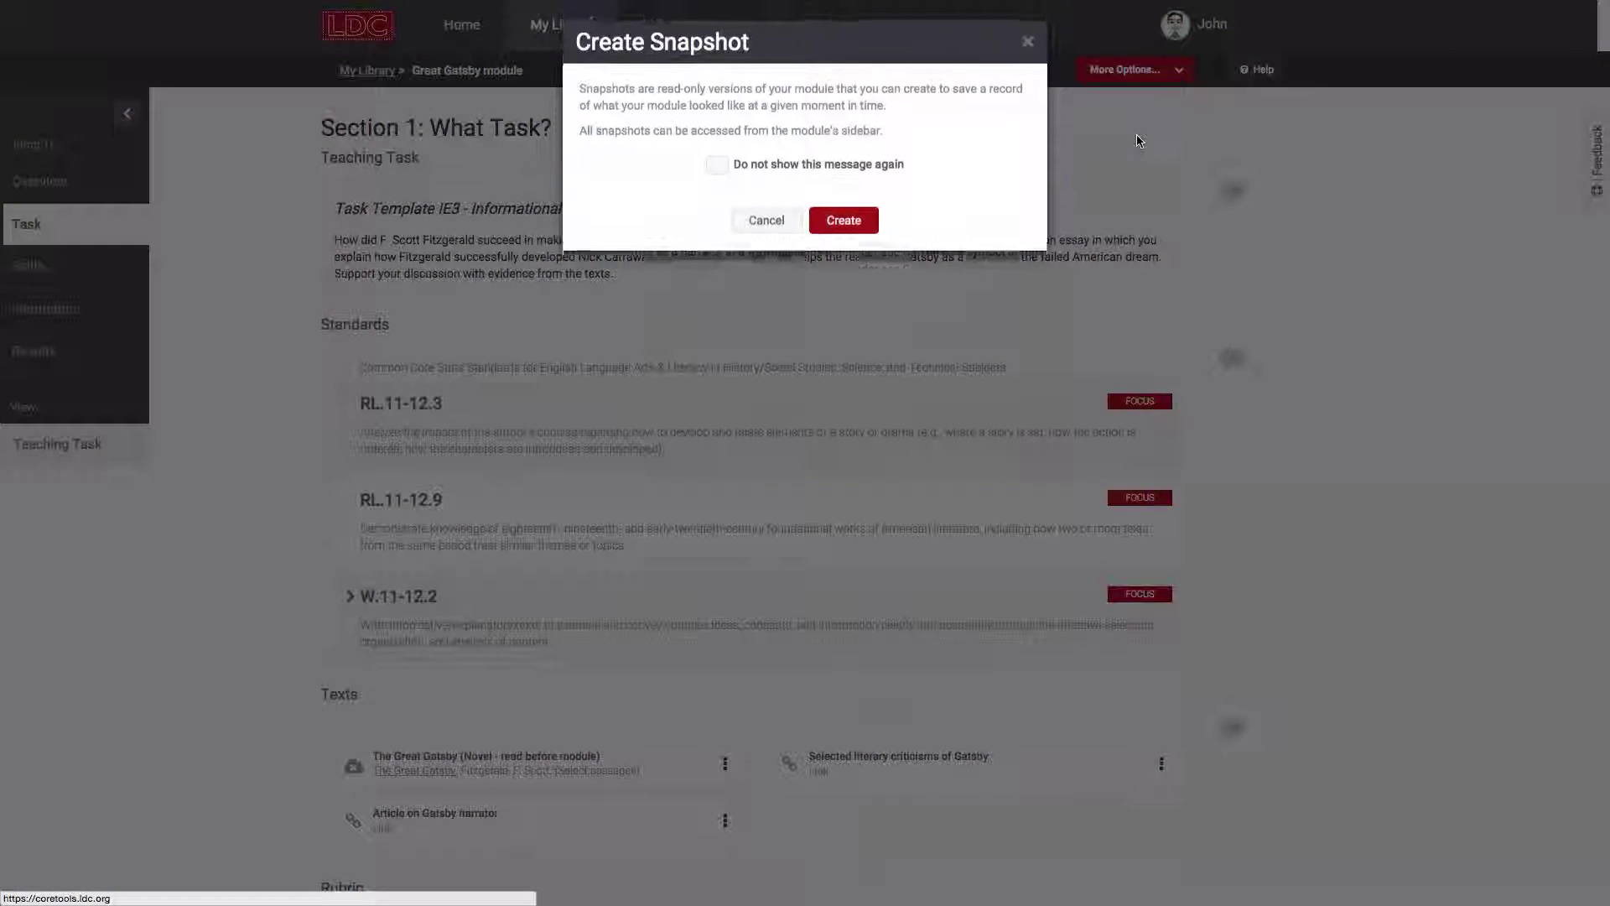
left_click(846, 224)
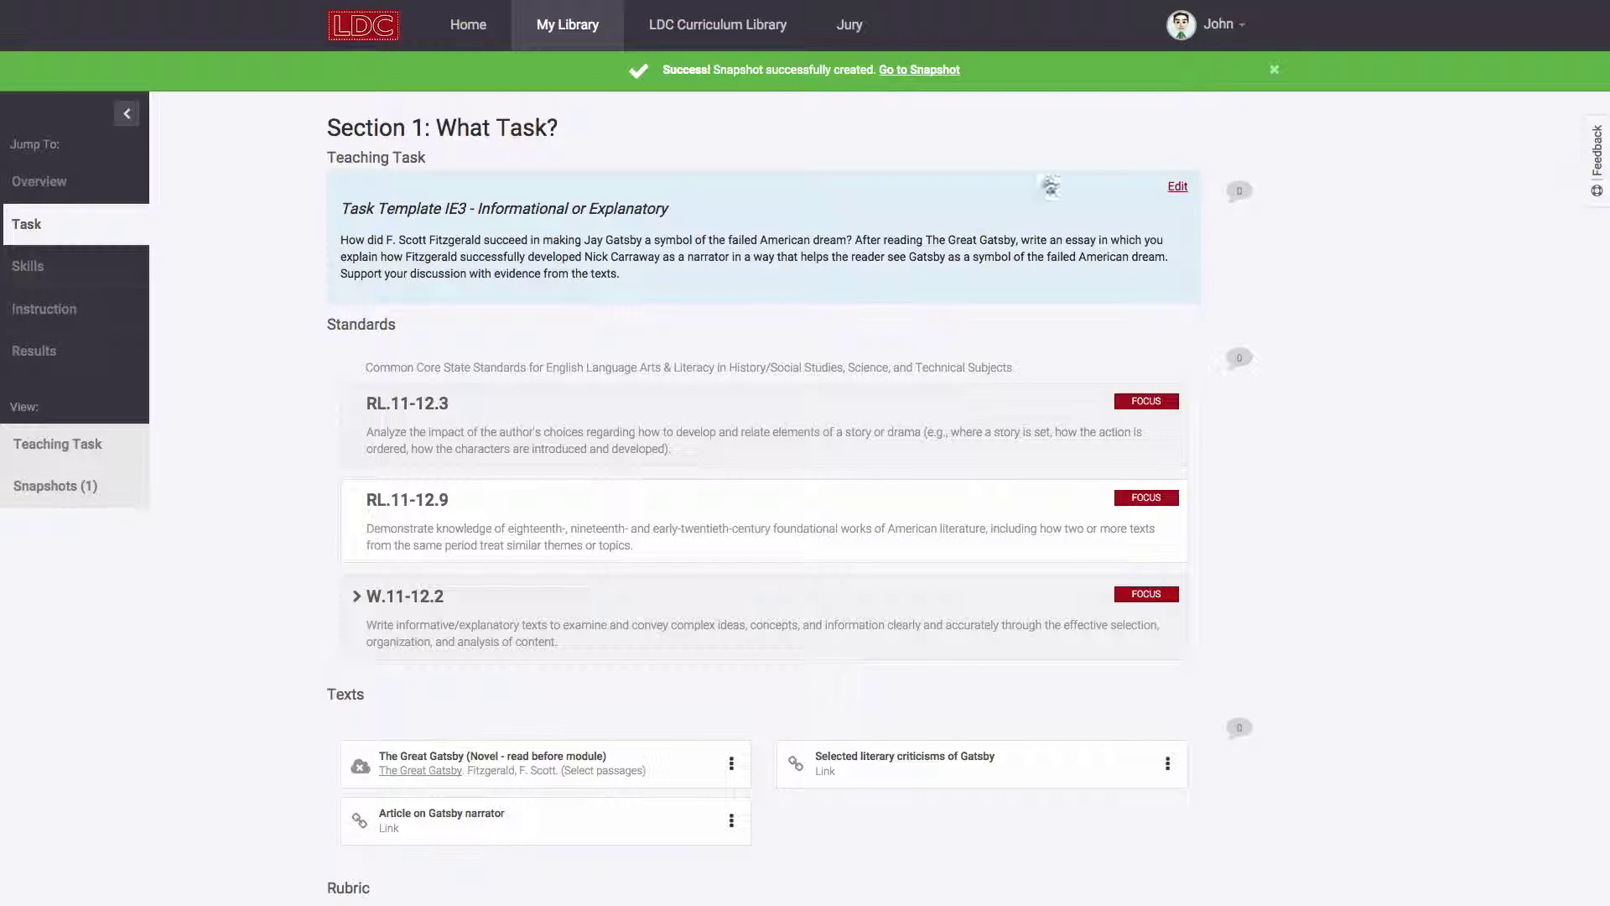
Go to Snapshot #1 from the module's snapshot list and look through its read-only content.
left_click(104, 503)
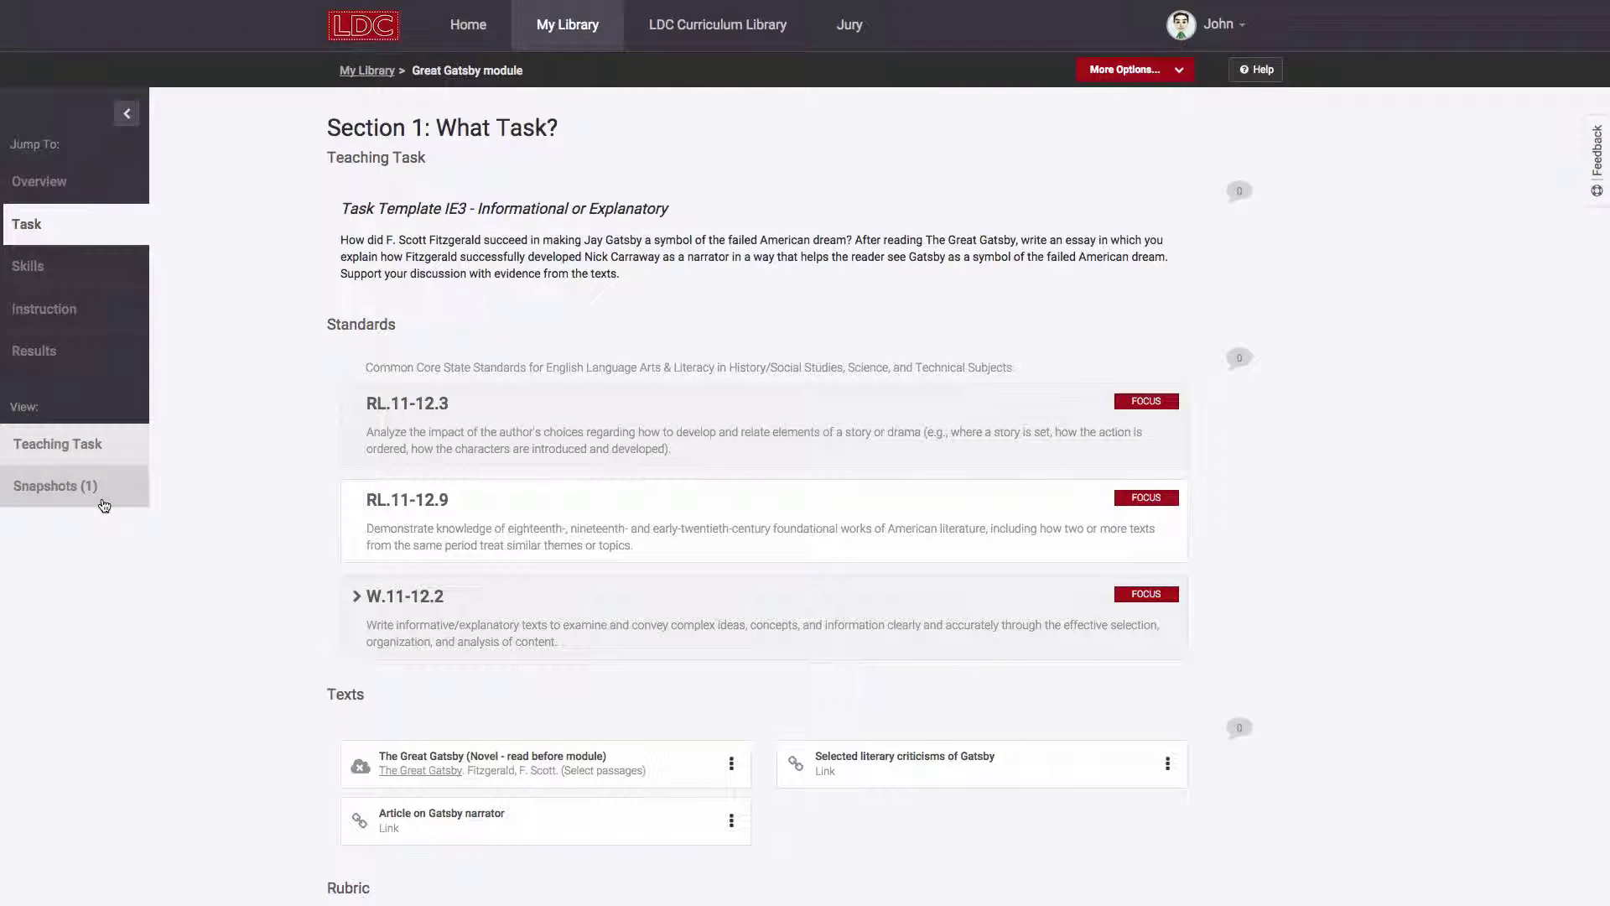
left_click(97, 501)
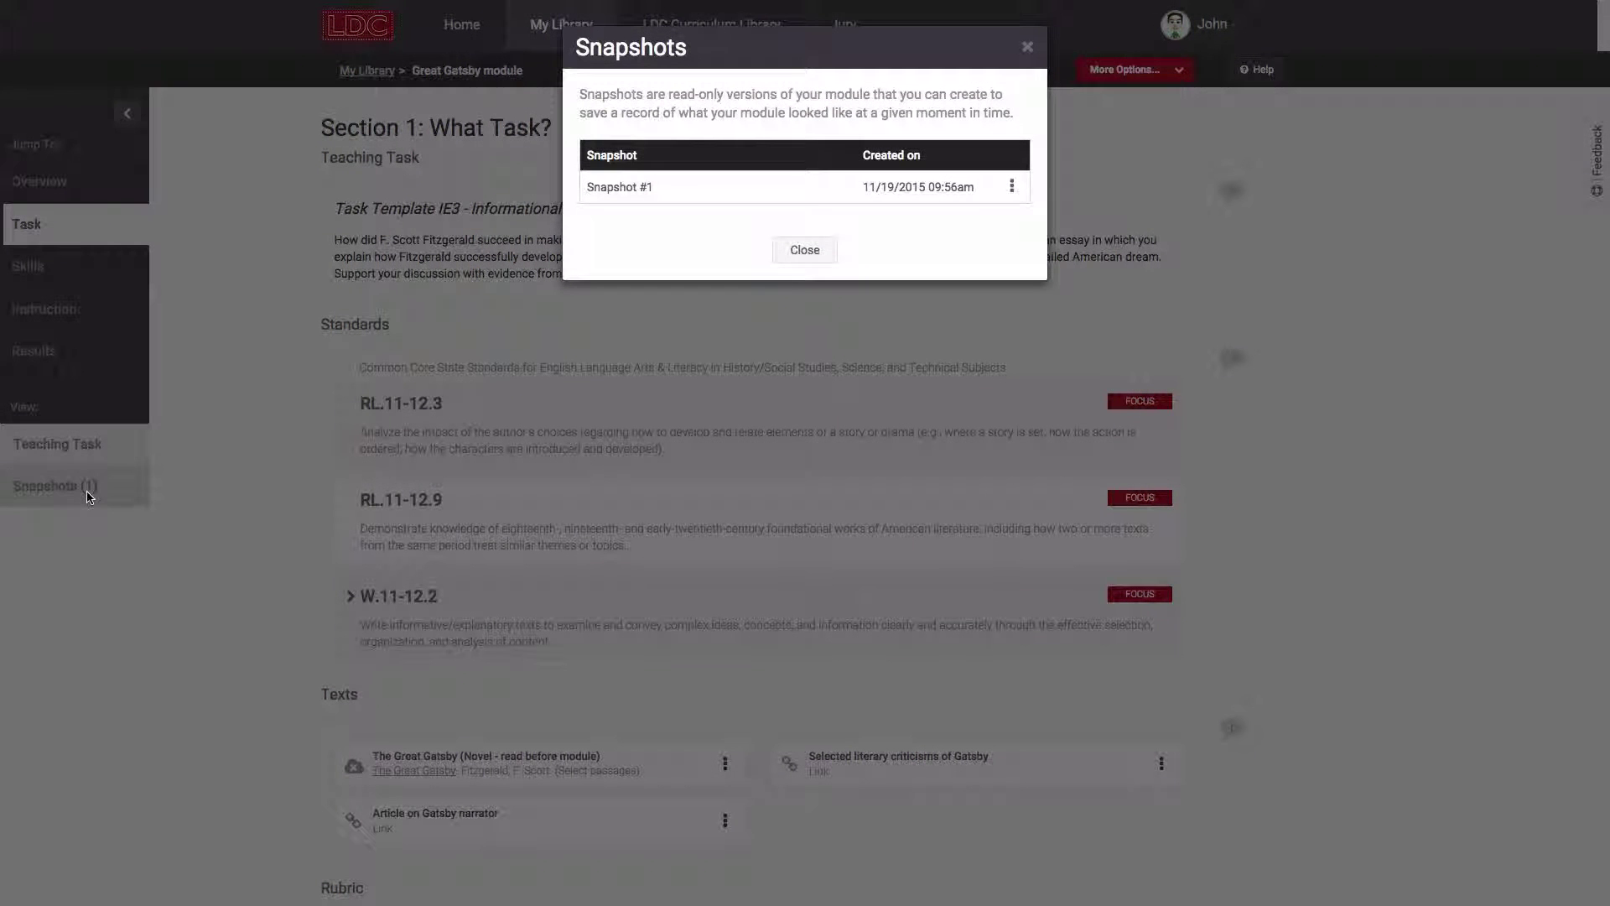
left_click(1013, 188)
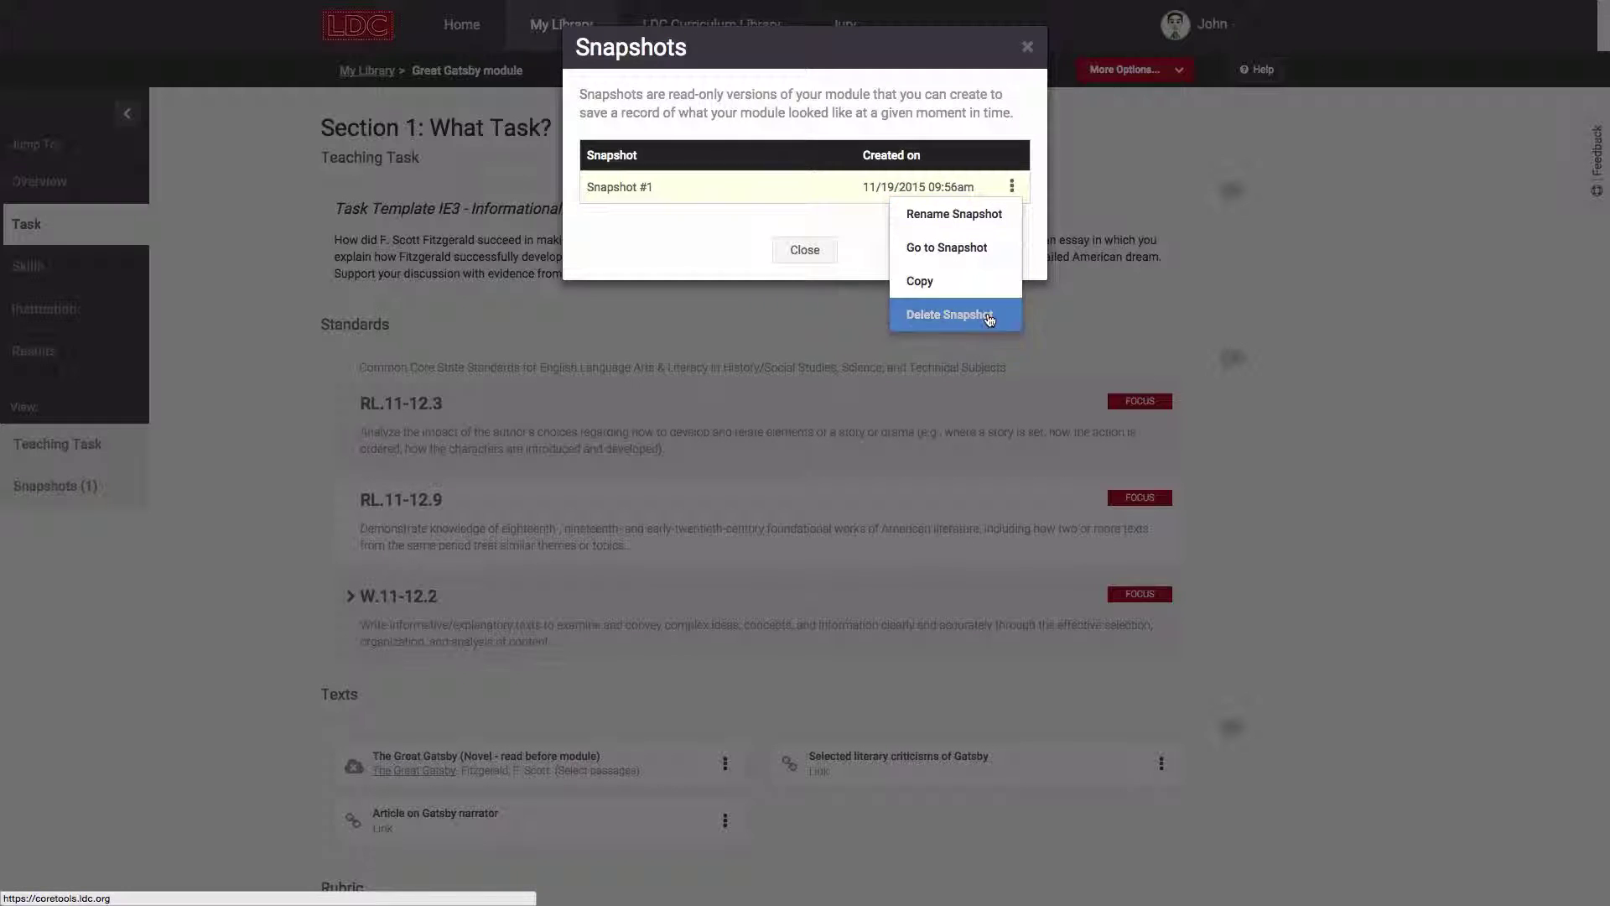
left_click(964, 251)
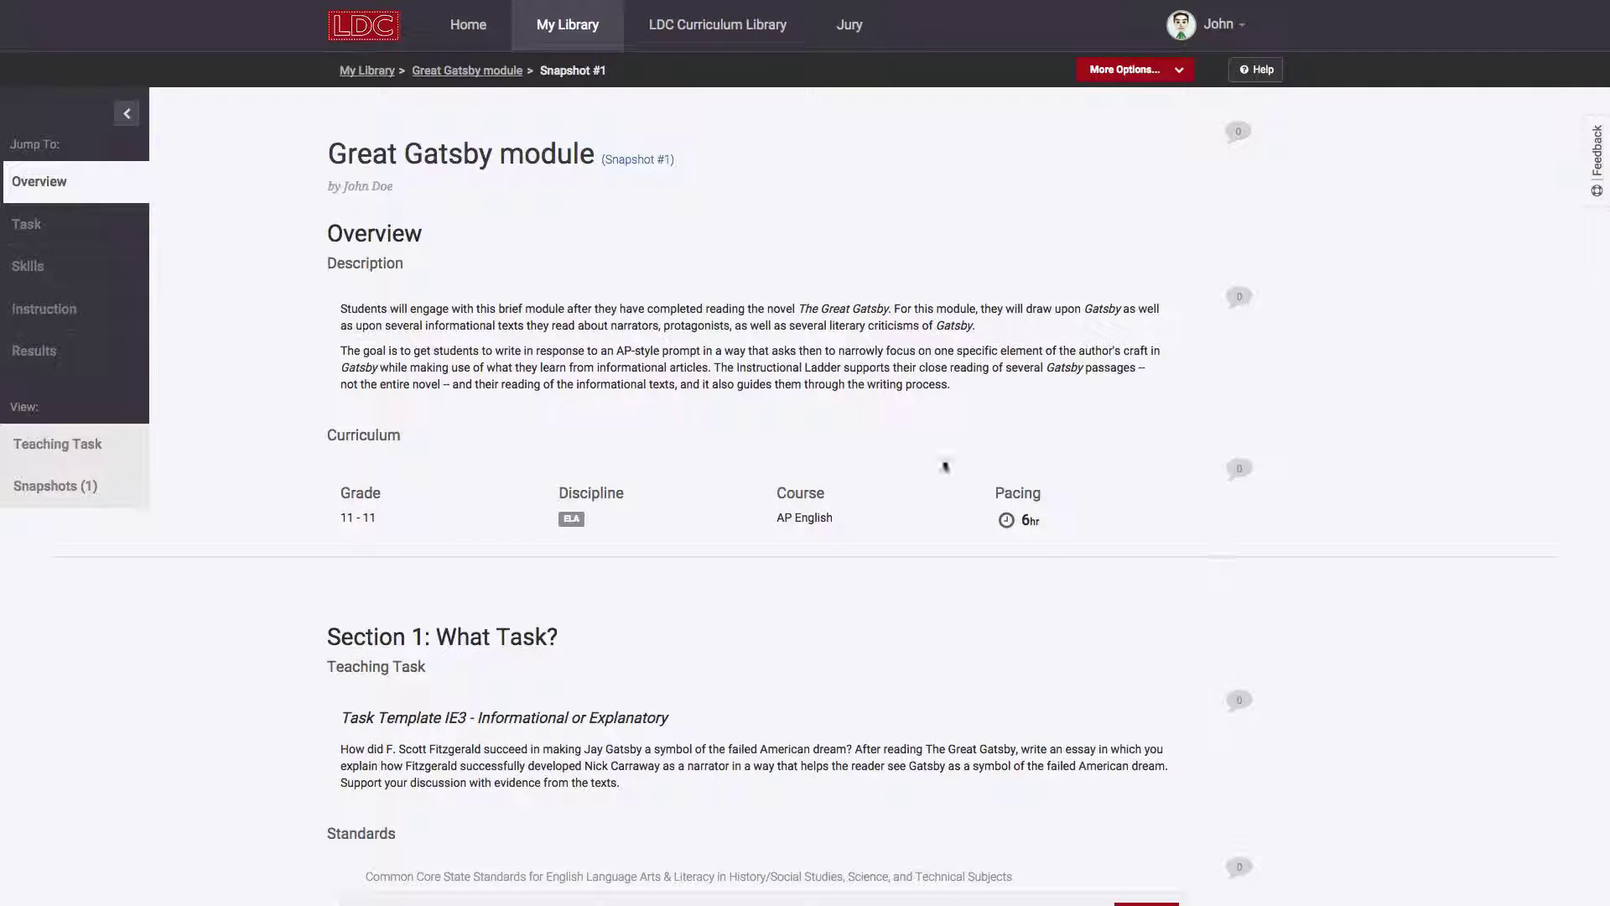
scroll(704, 680, "down", 8)
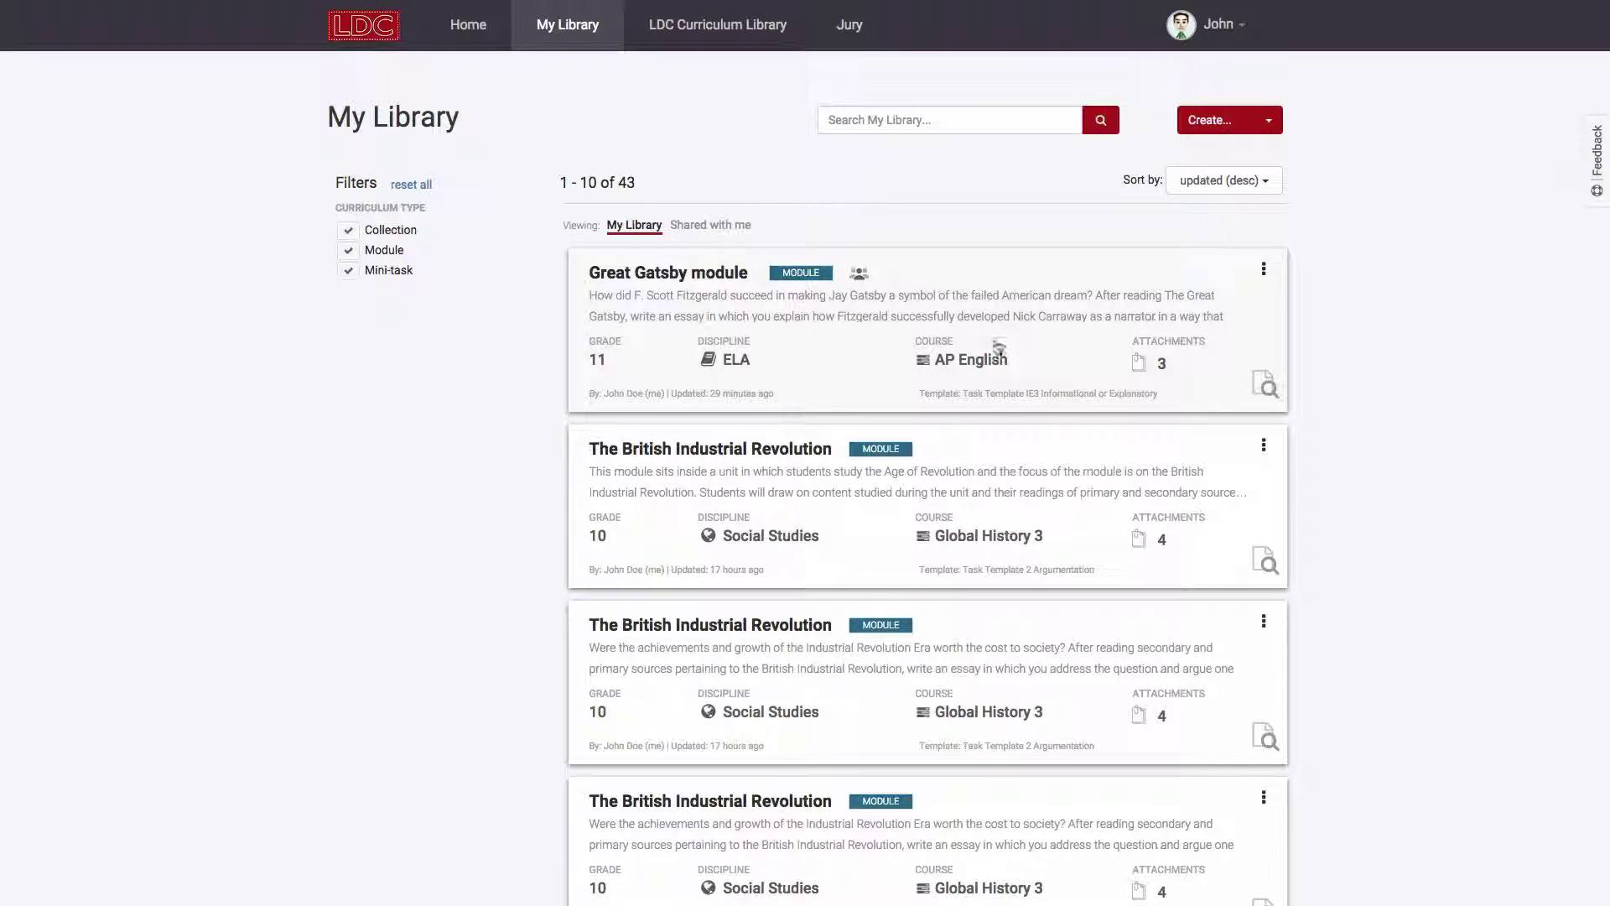
Open Snapshot #1 of the Great Gatsby module from My Library and read the comments on its teaching task, texts and standards.
left_click(666, 331)
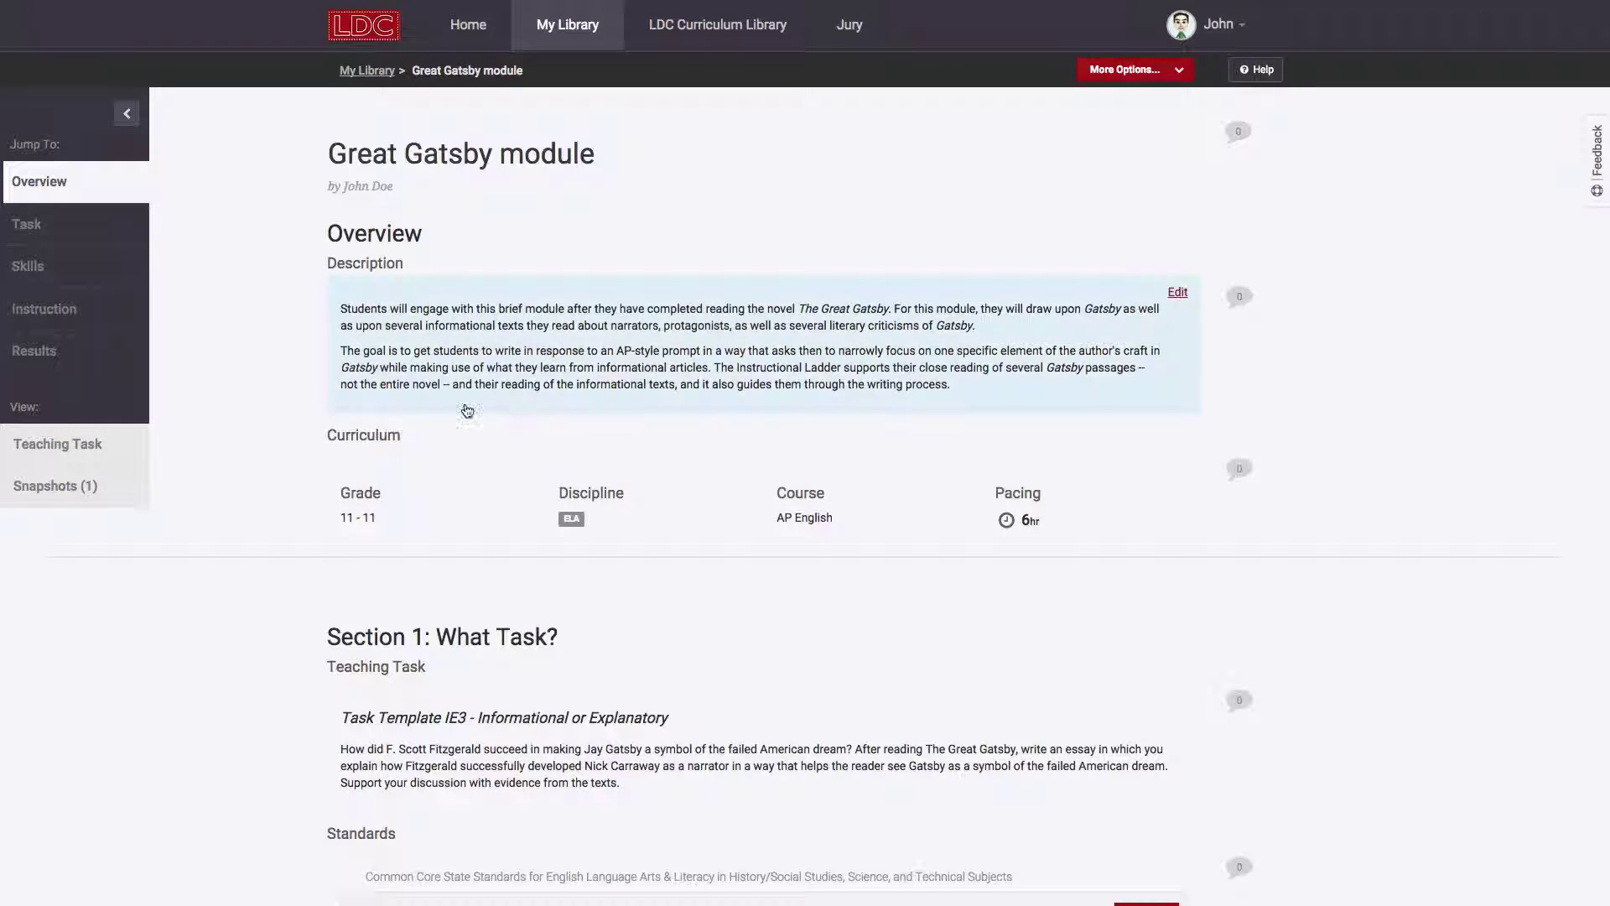
left_click(102, 486)
left_click(885, 196)
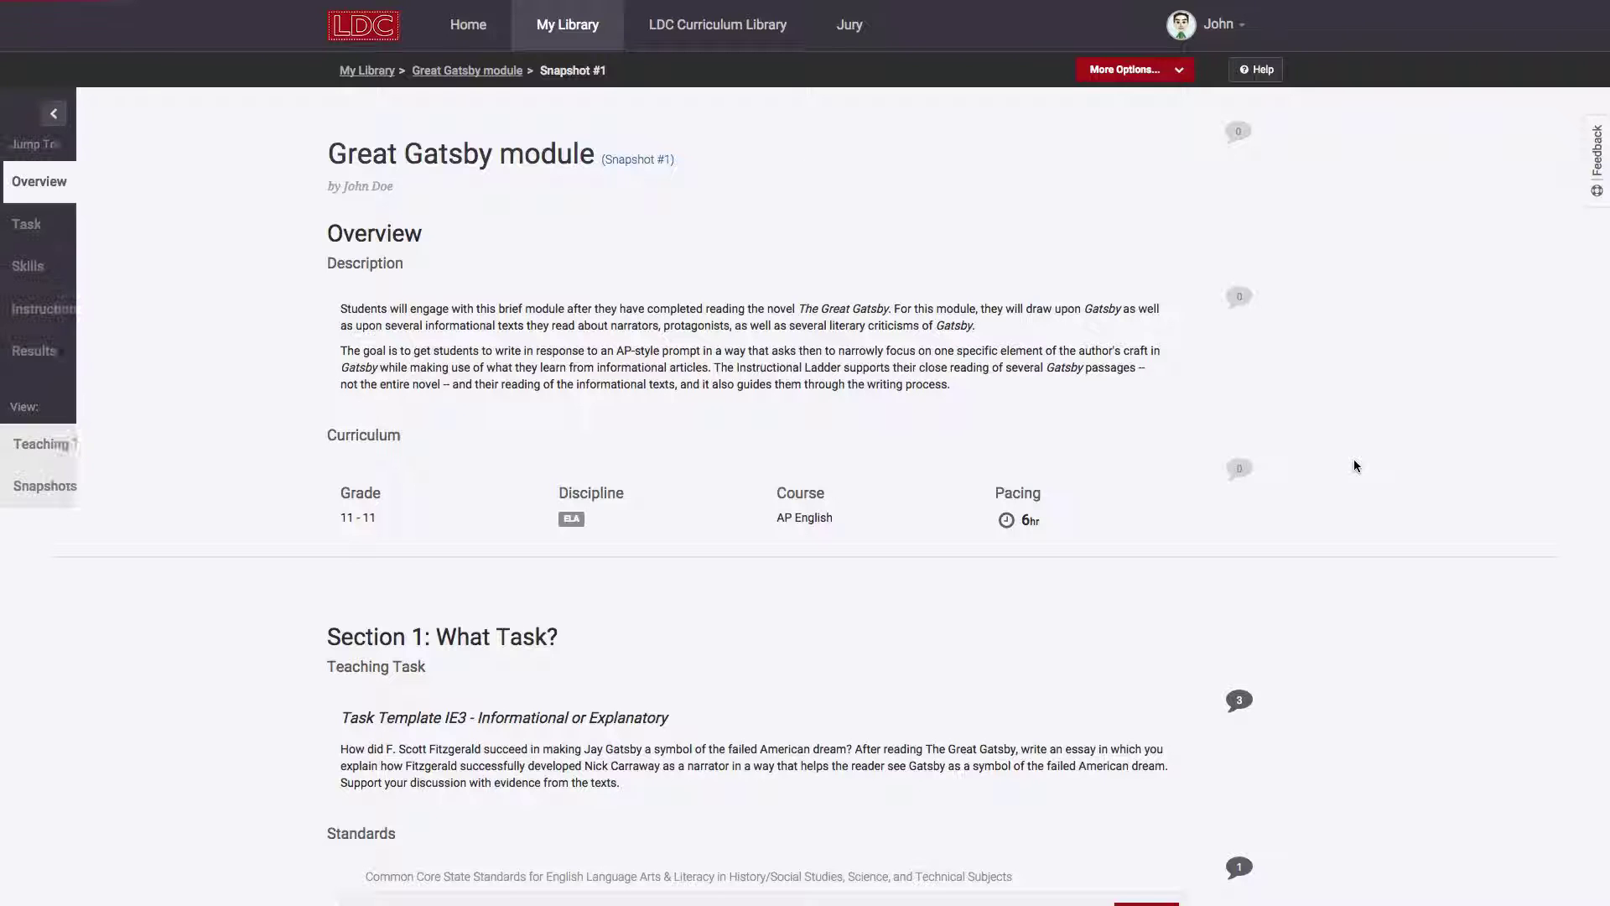
scroll(1357, 738, "down", 7)
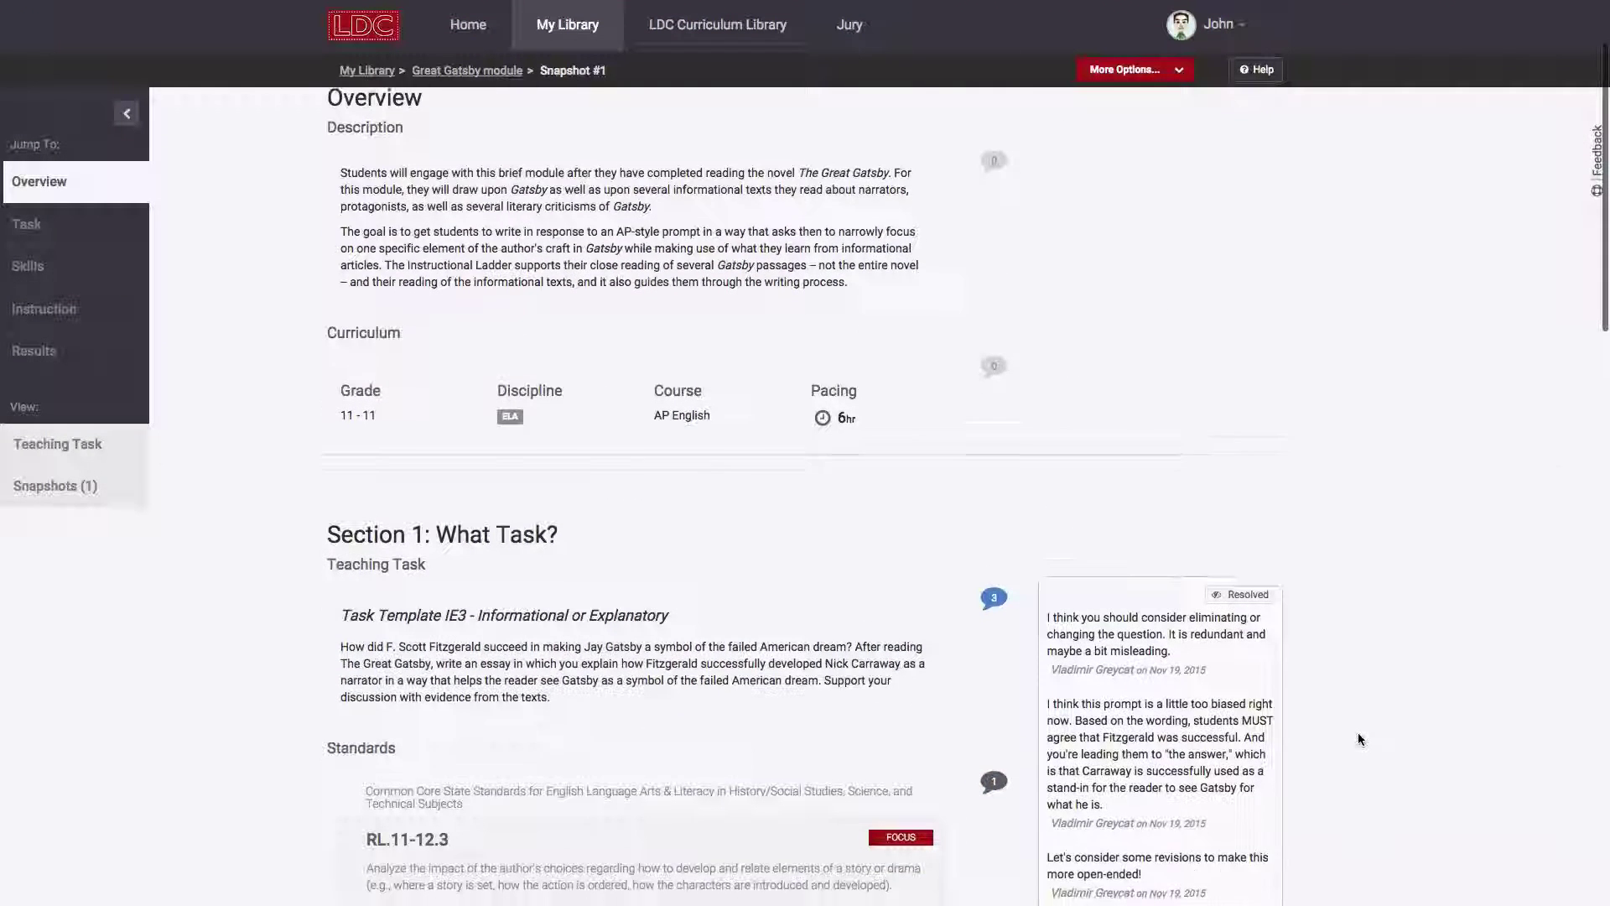
left_click(993, 732)
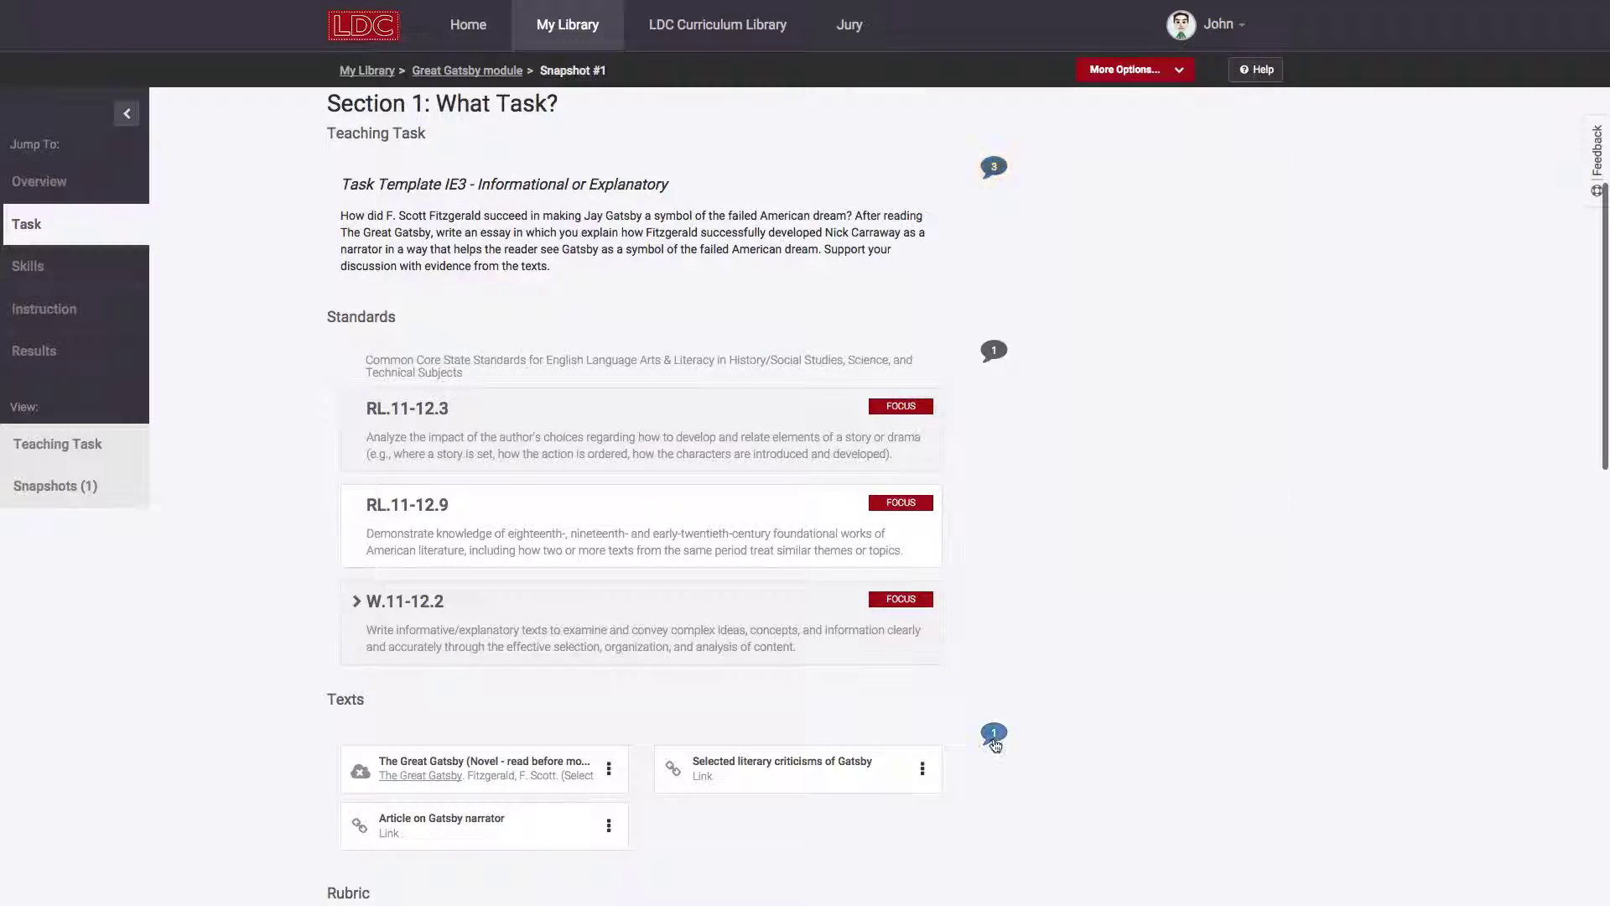
scroll(988, 370, "down", 2)
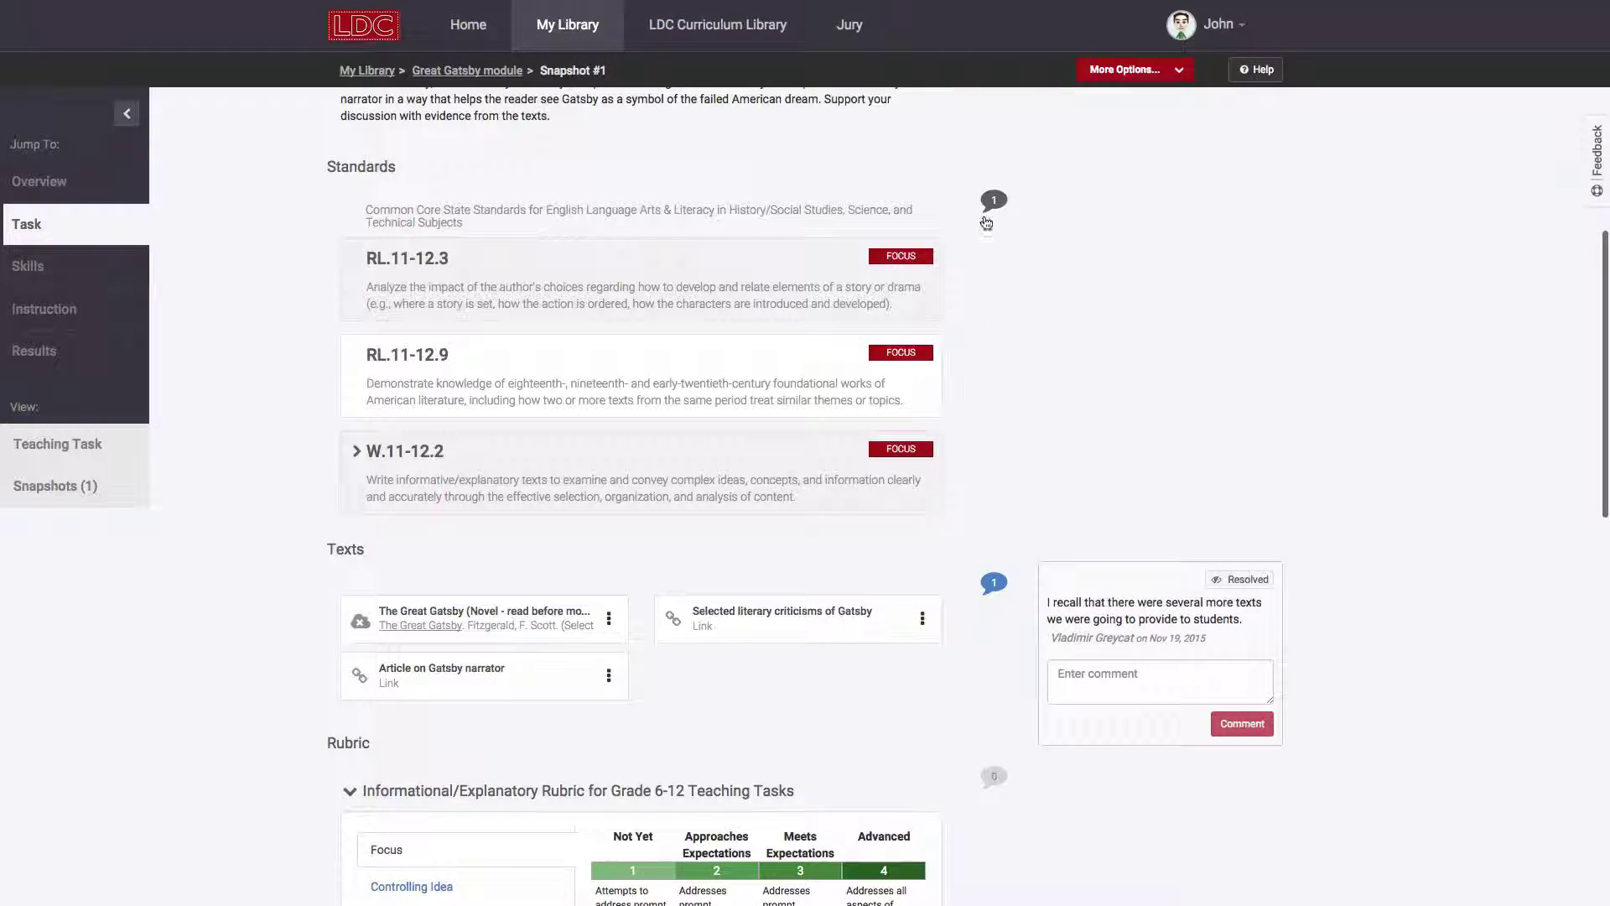
left_click(990, 216)
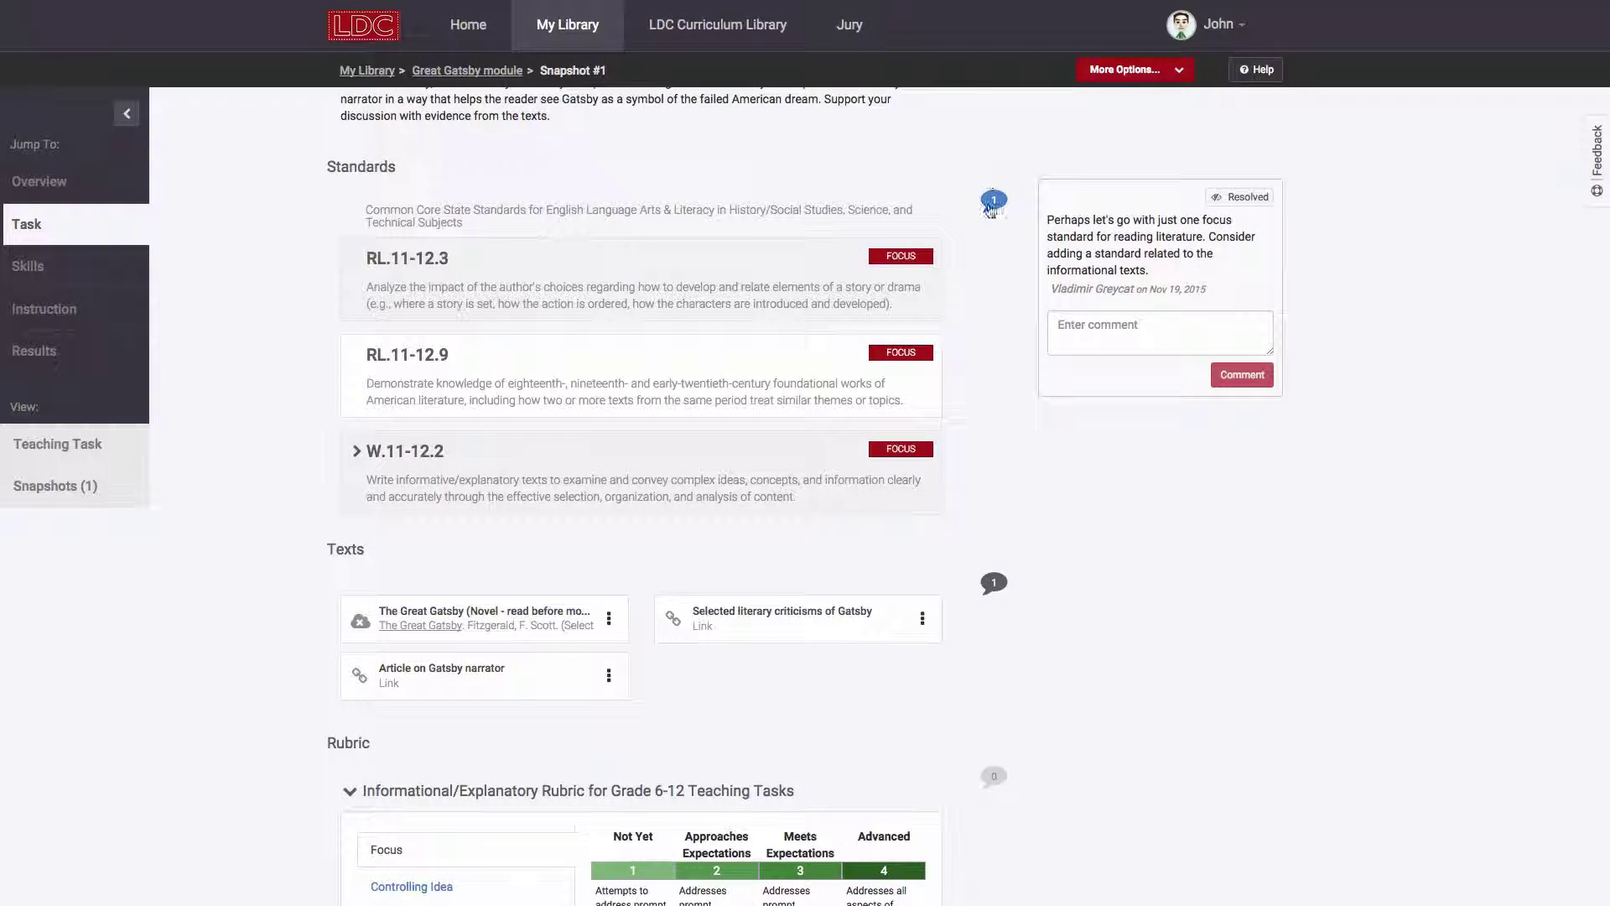
Switch from Snapshot #1 back to the live version of the Great Gatsby module.
left_click(456, 72)
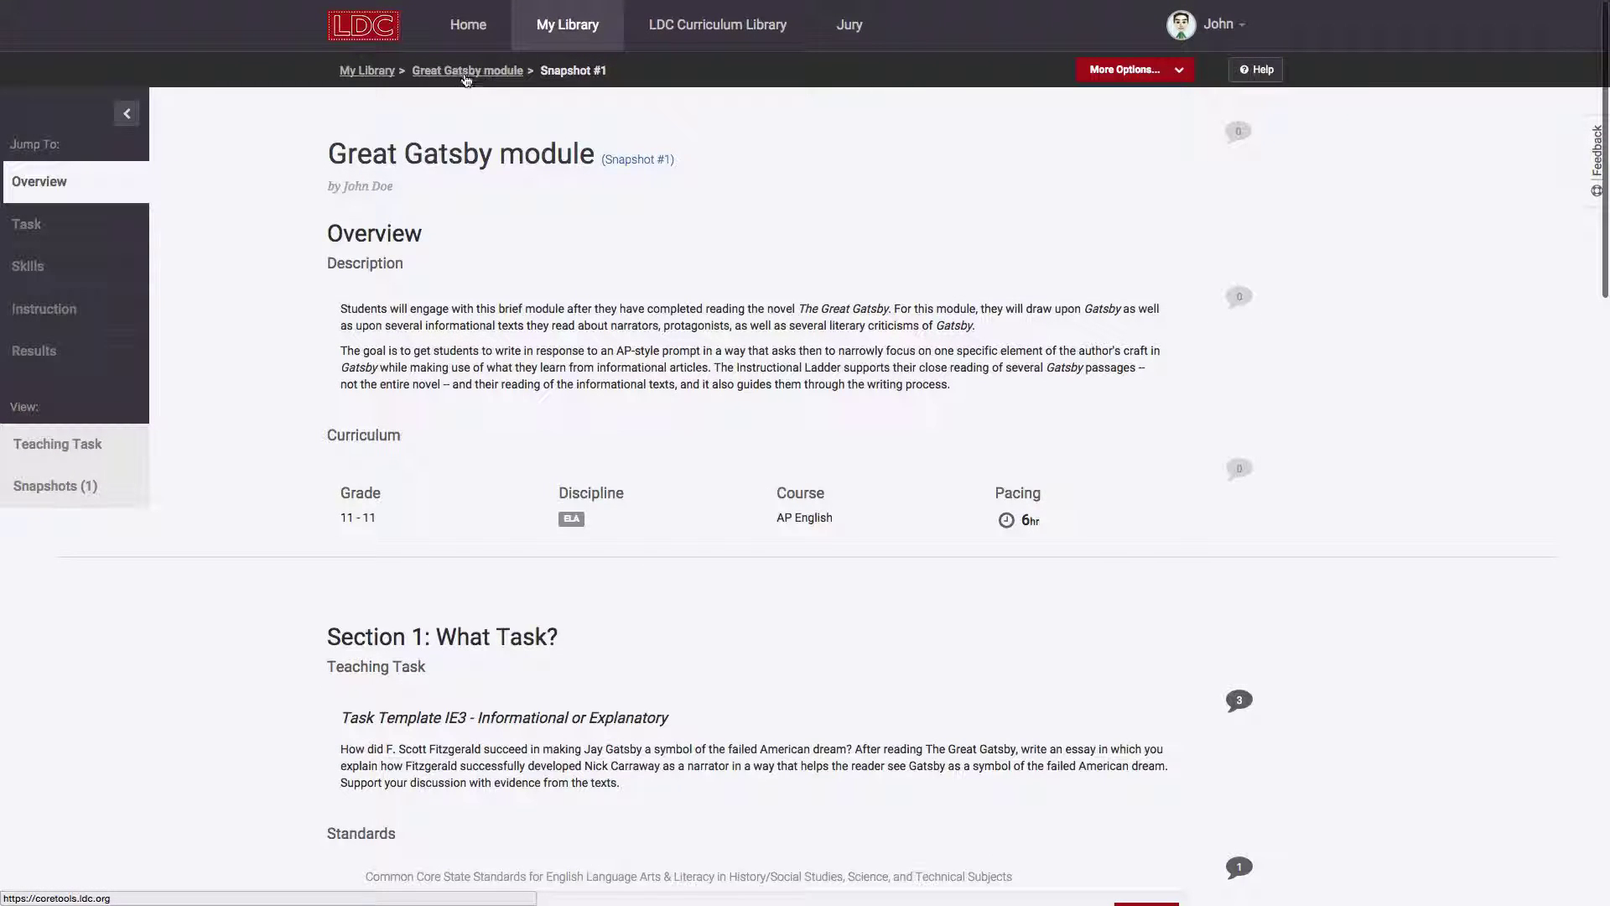
left_click(634, 163)
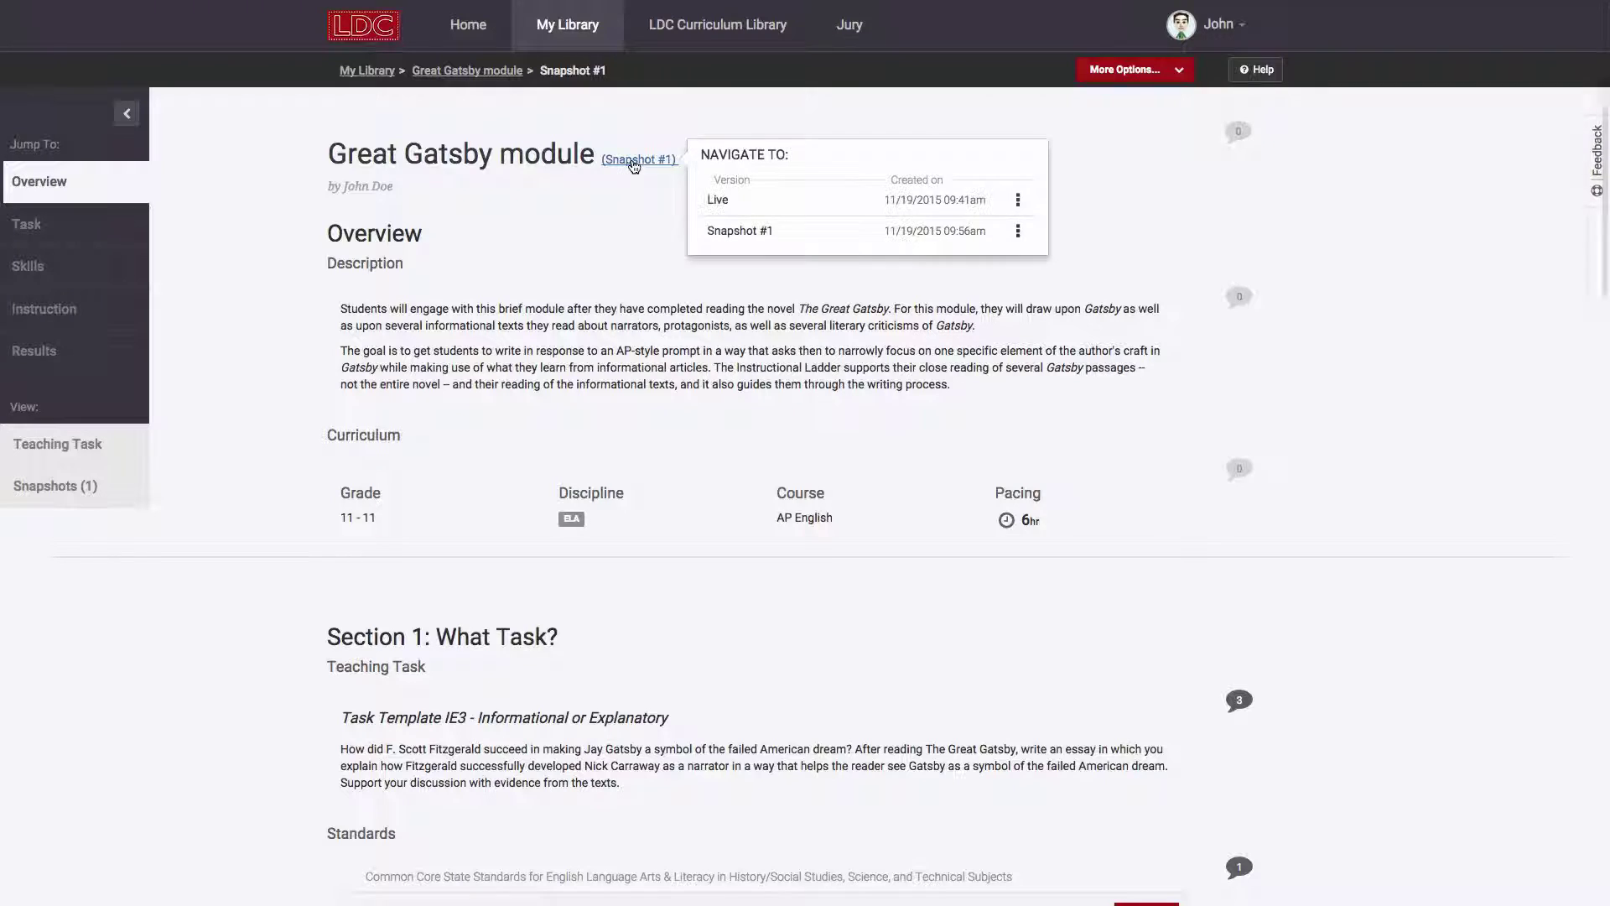
left_click(913, 208)
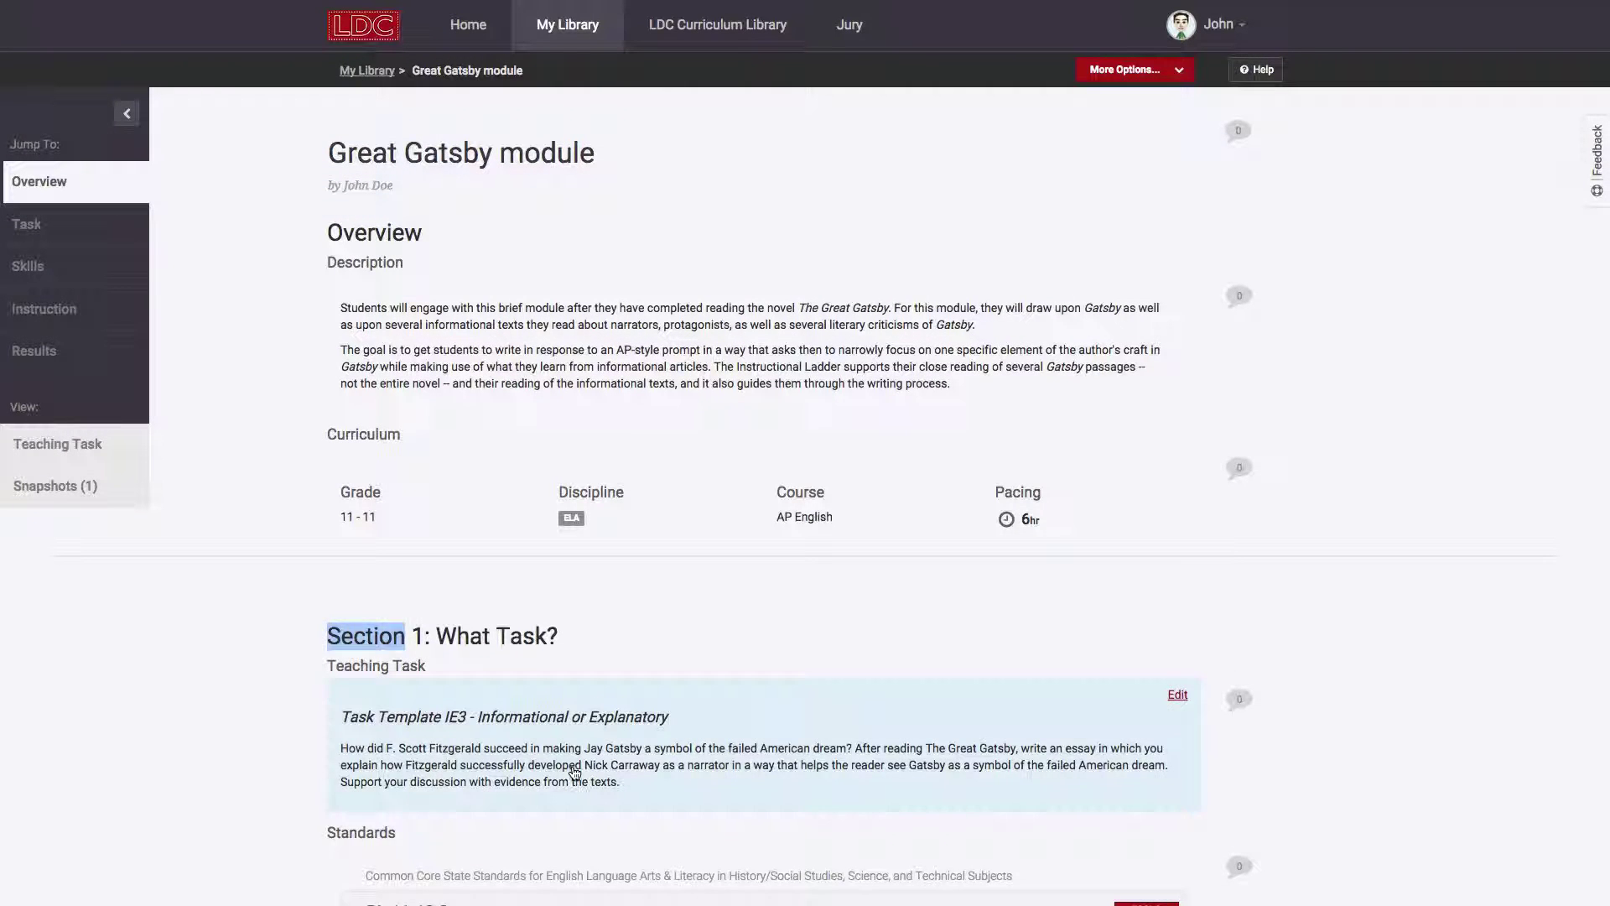
Revise the teaching task prompt to ask why Fitzgerald developed Nick Carraway as a narrator and how far this aligned with his purpose.
left_click(574, 772)
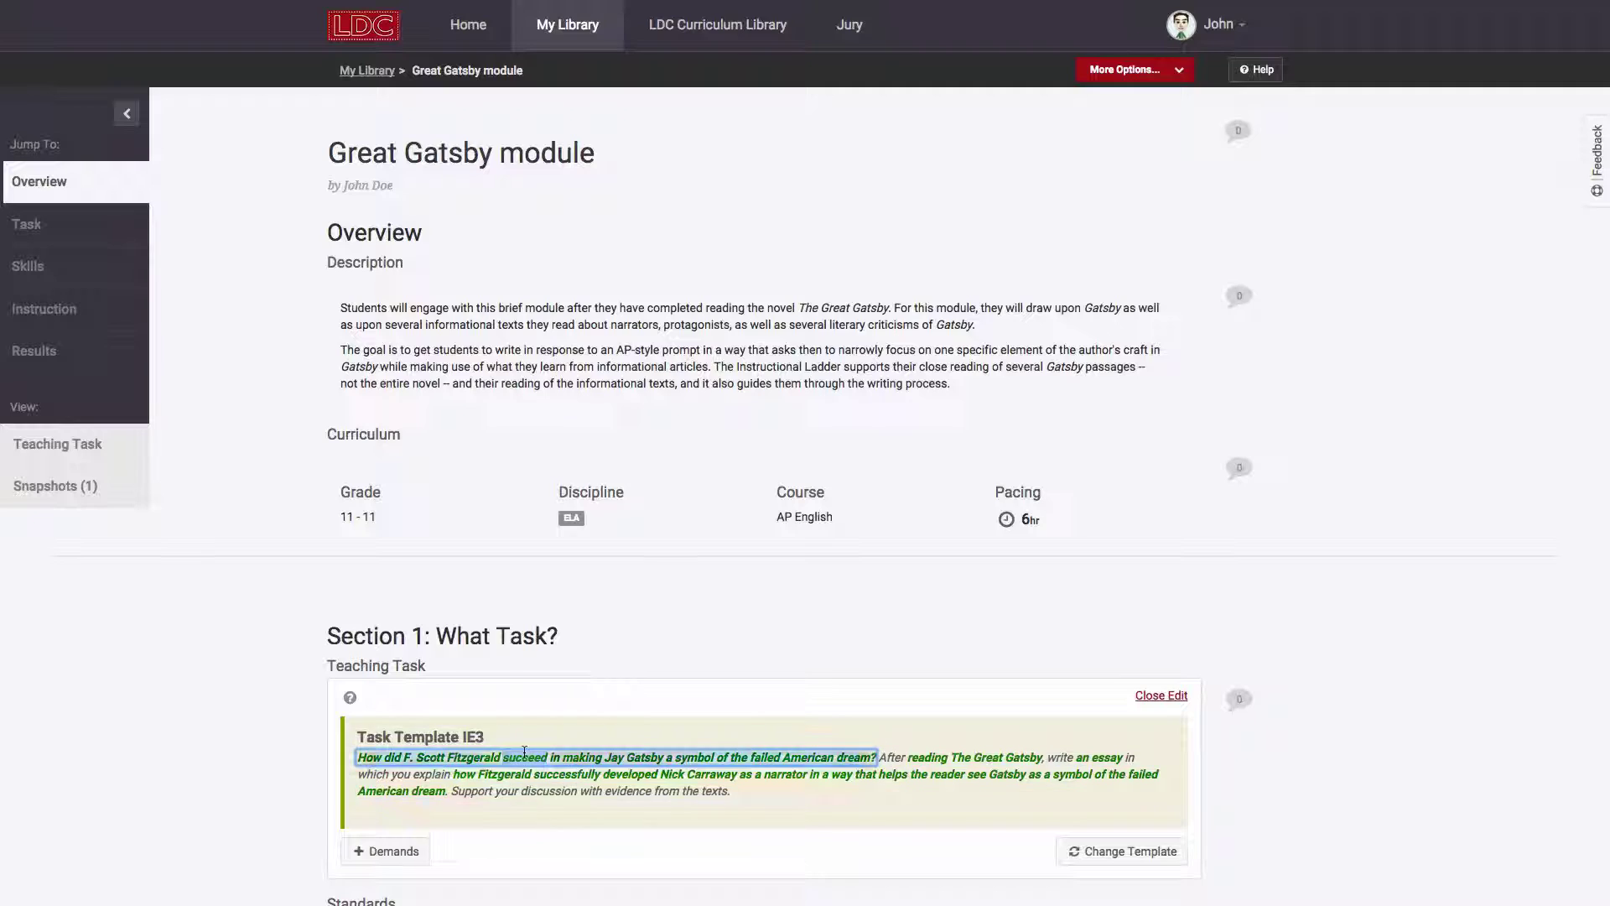
left_click(1161, 695)
scroll(1440, 741, "down", 5)
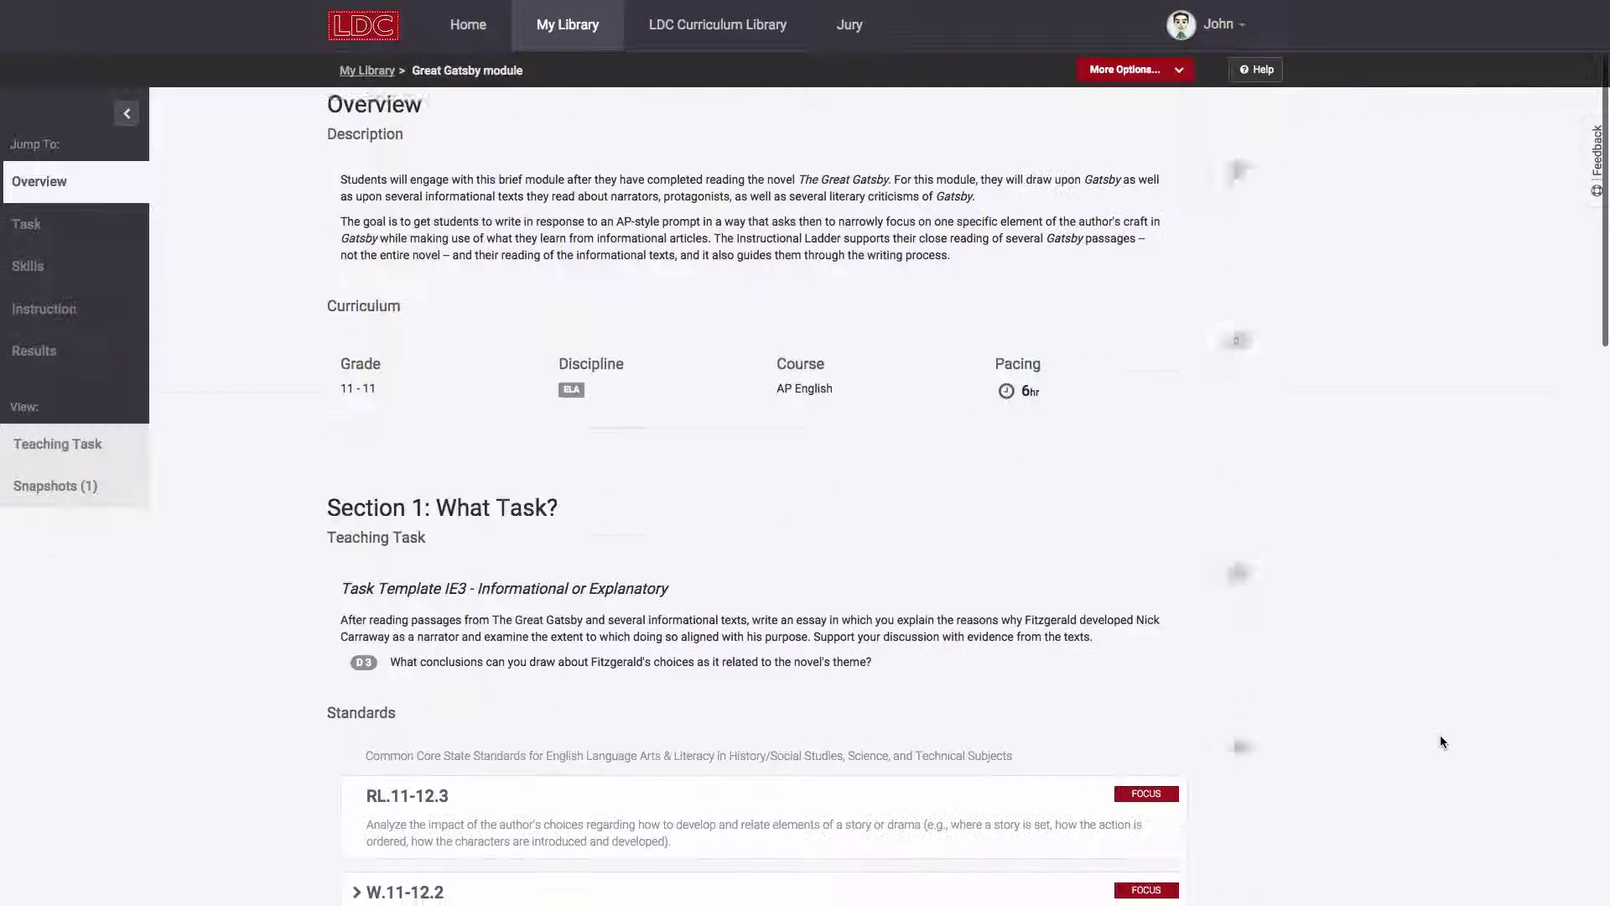
Create a second snapshot of the revised Great Gatsby module.
scroll(1440, 742, "up", 5)
left_click(1137, 70)
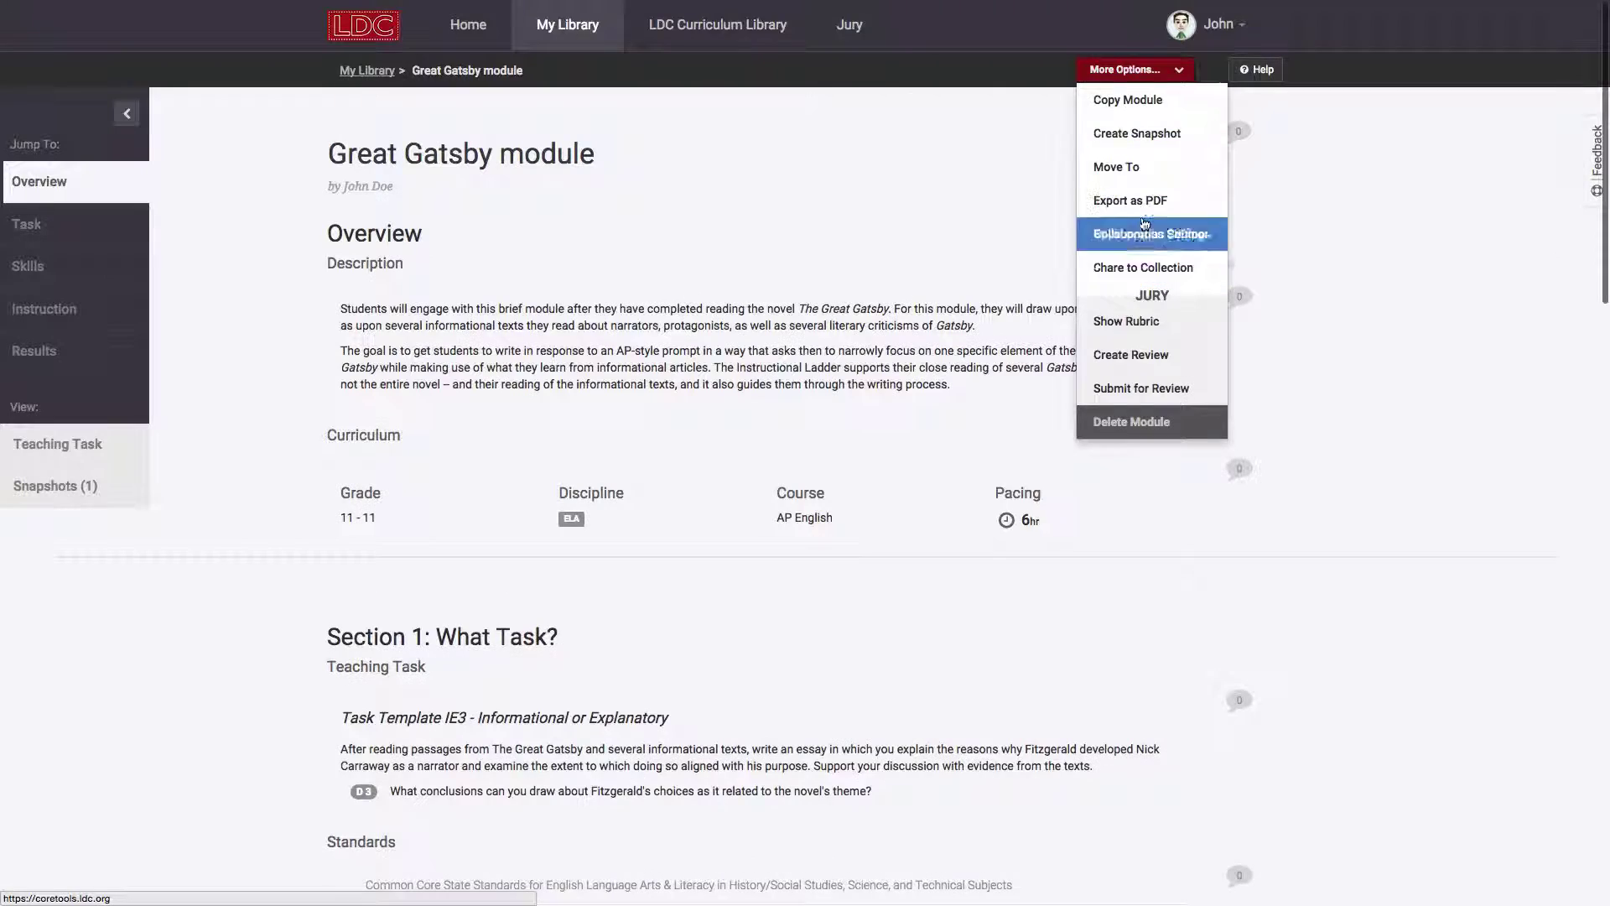
left_click(1134, 132)
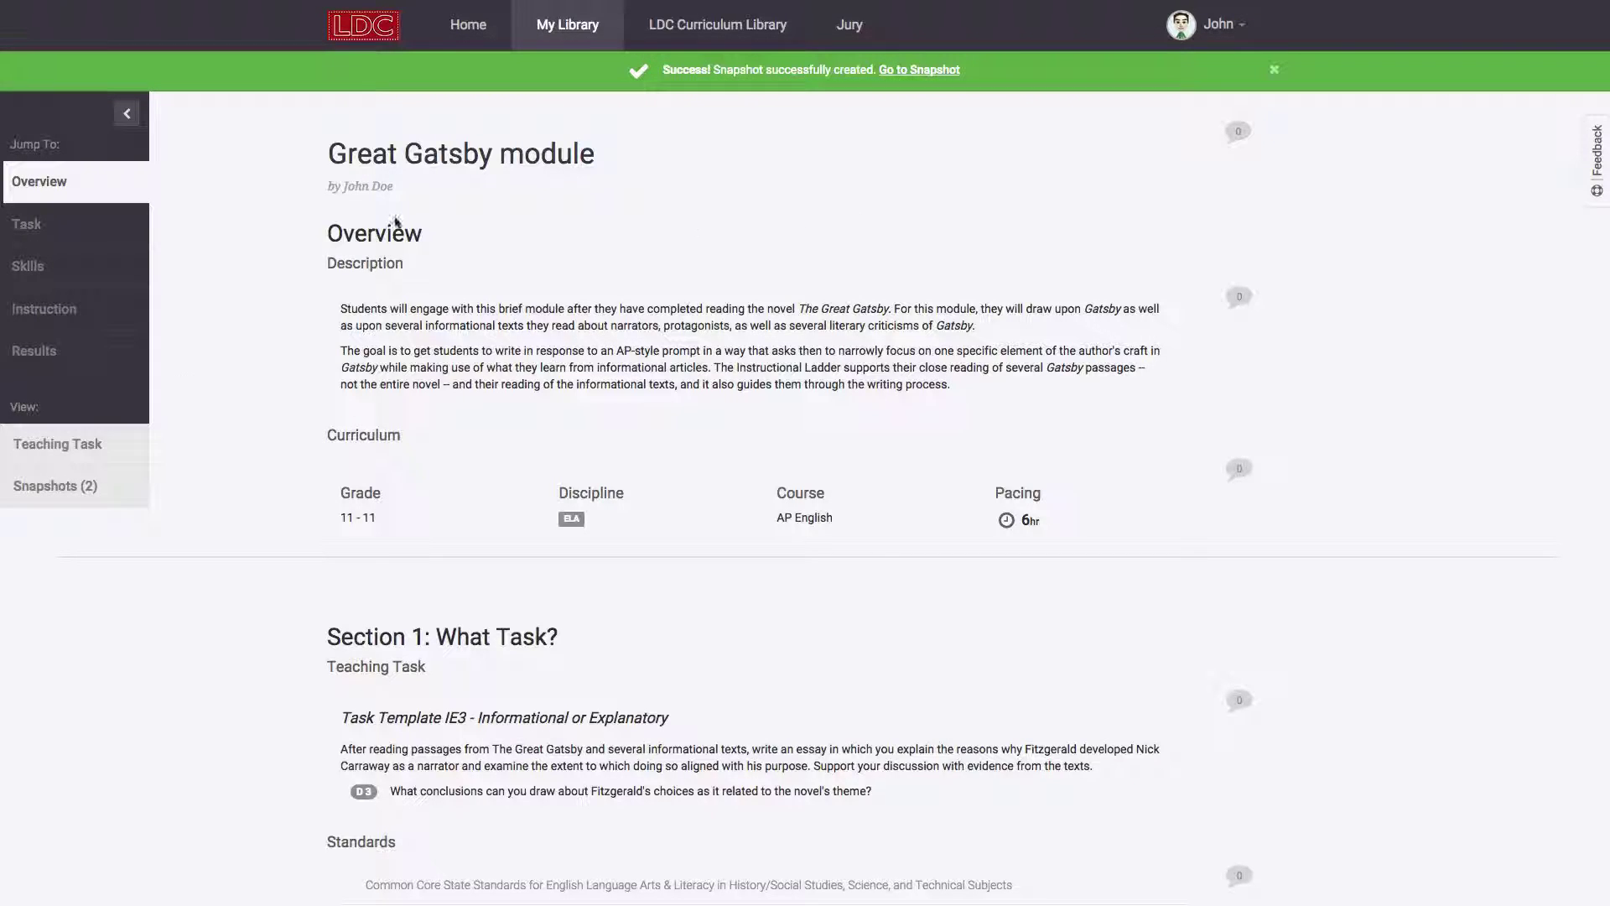
Rename Snapshot #1 to "First Draft" in the module's snapshot list.
left_click(55, 485)
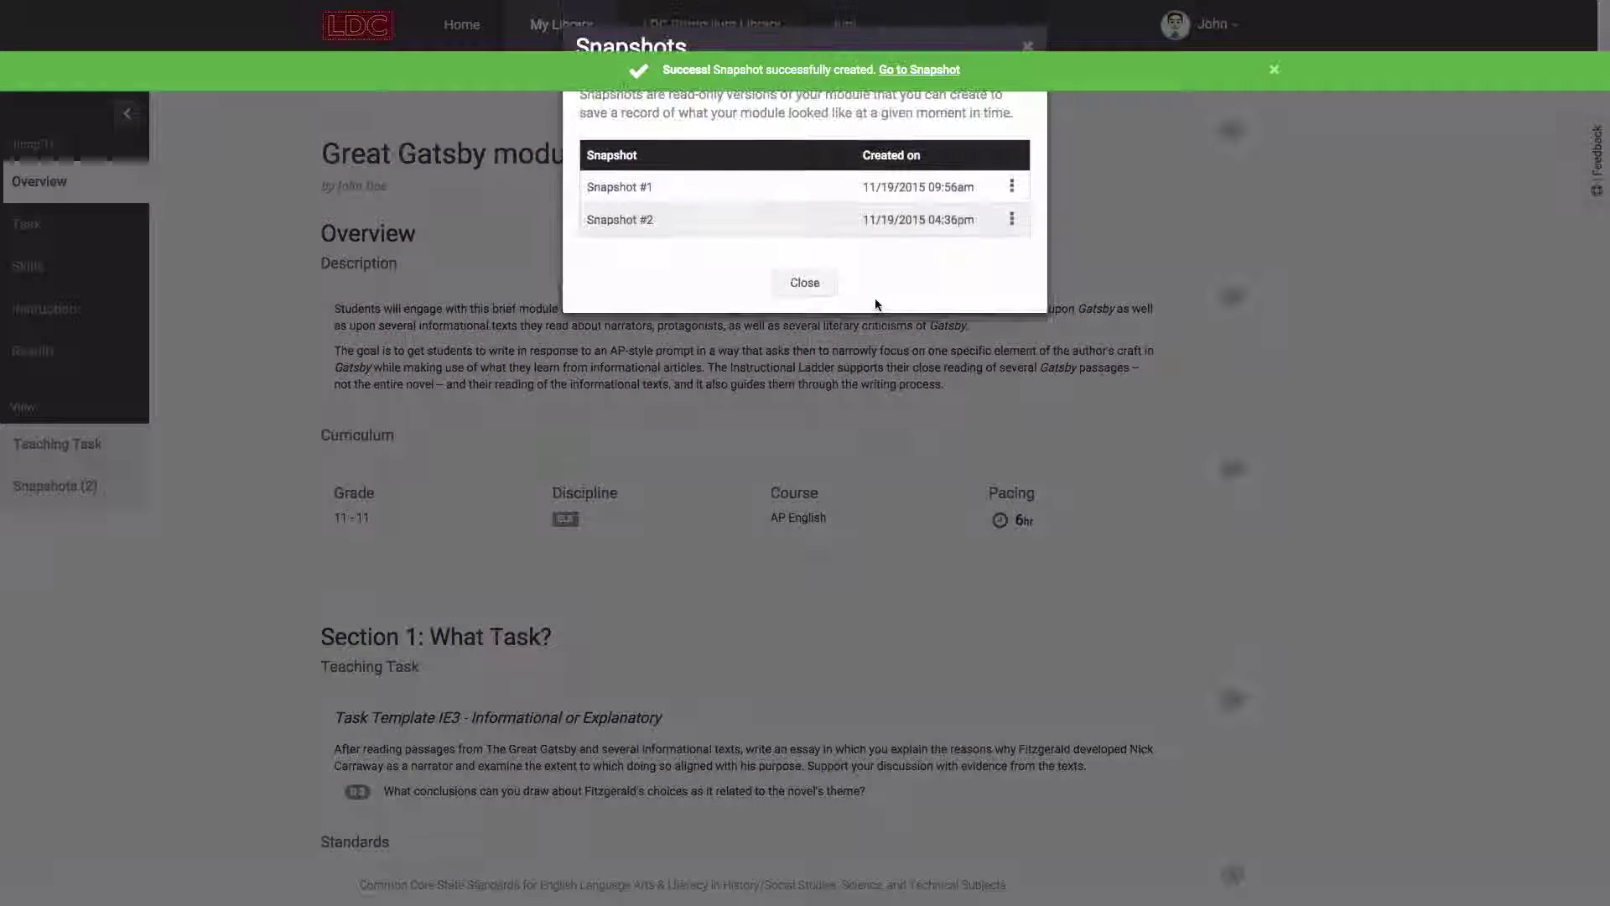
left_click(1012, 188)
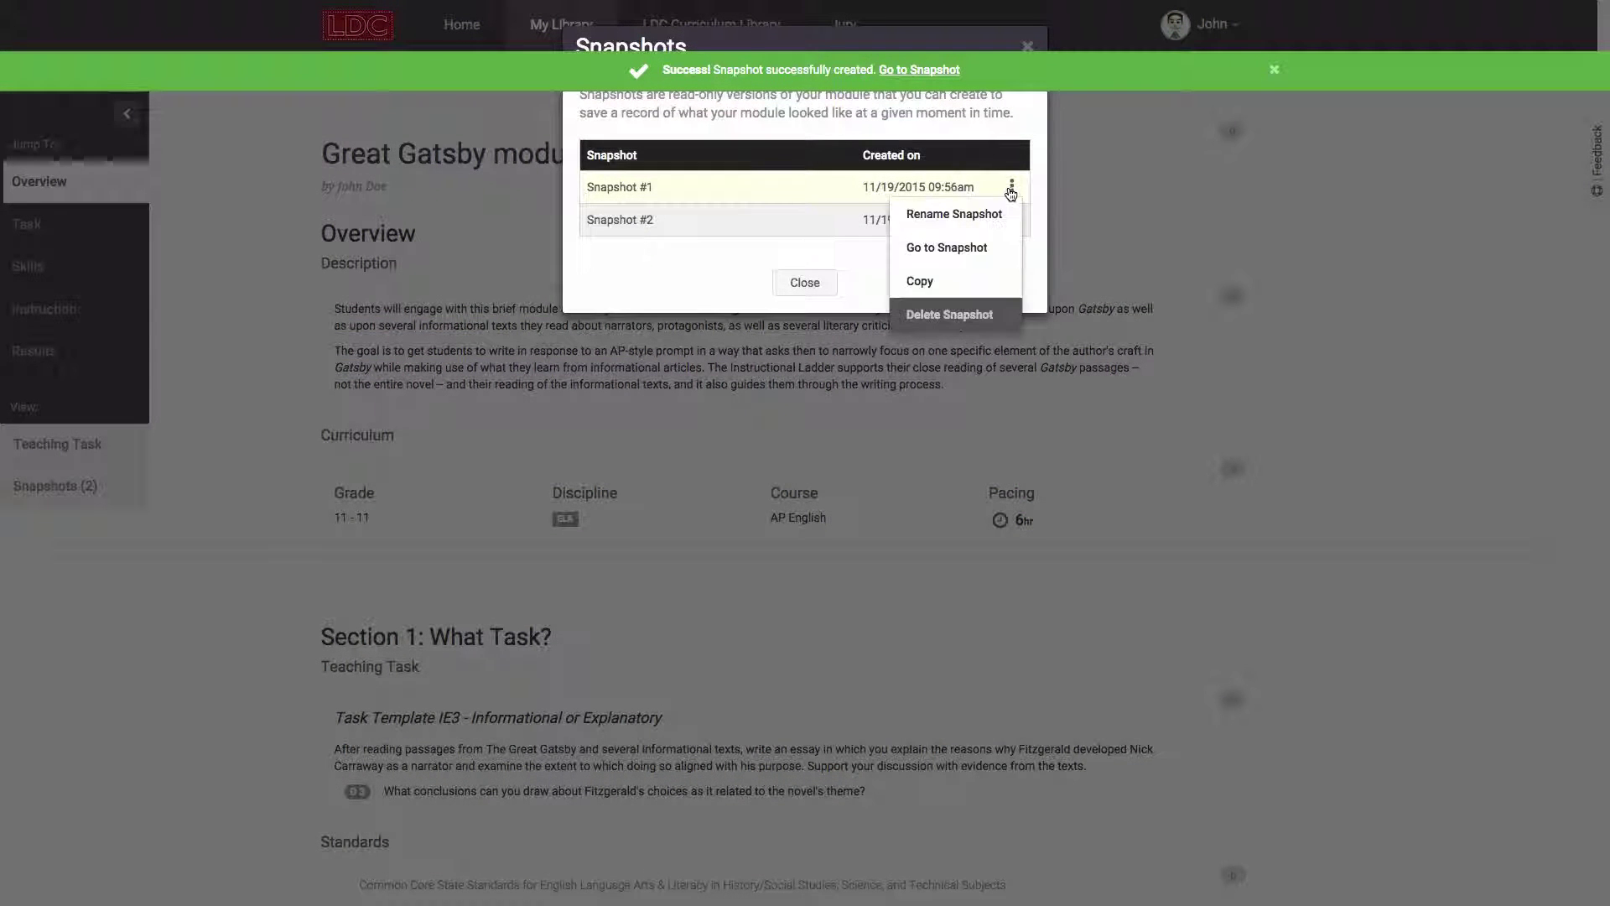
left_click(963, 220)
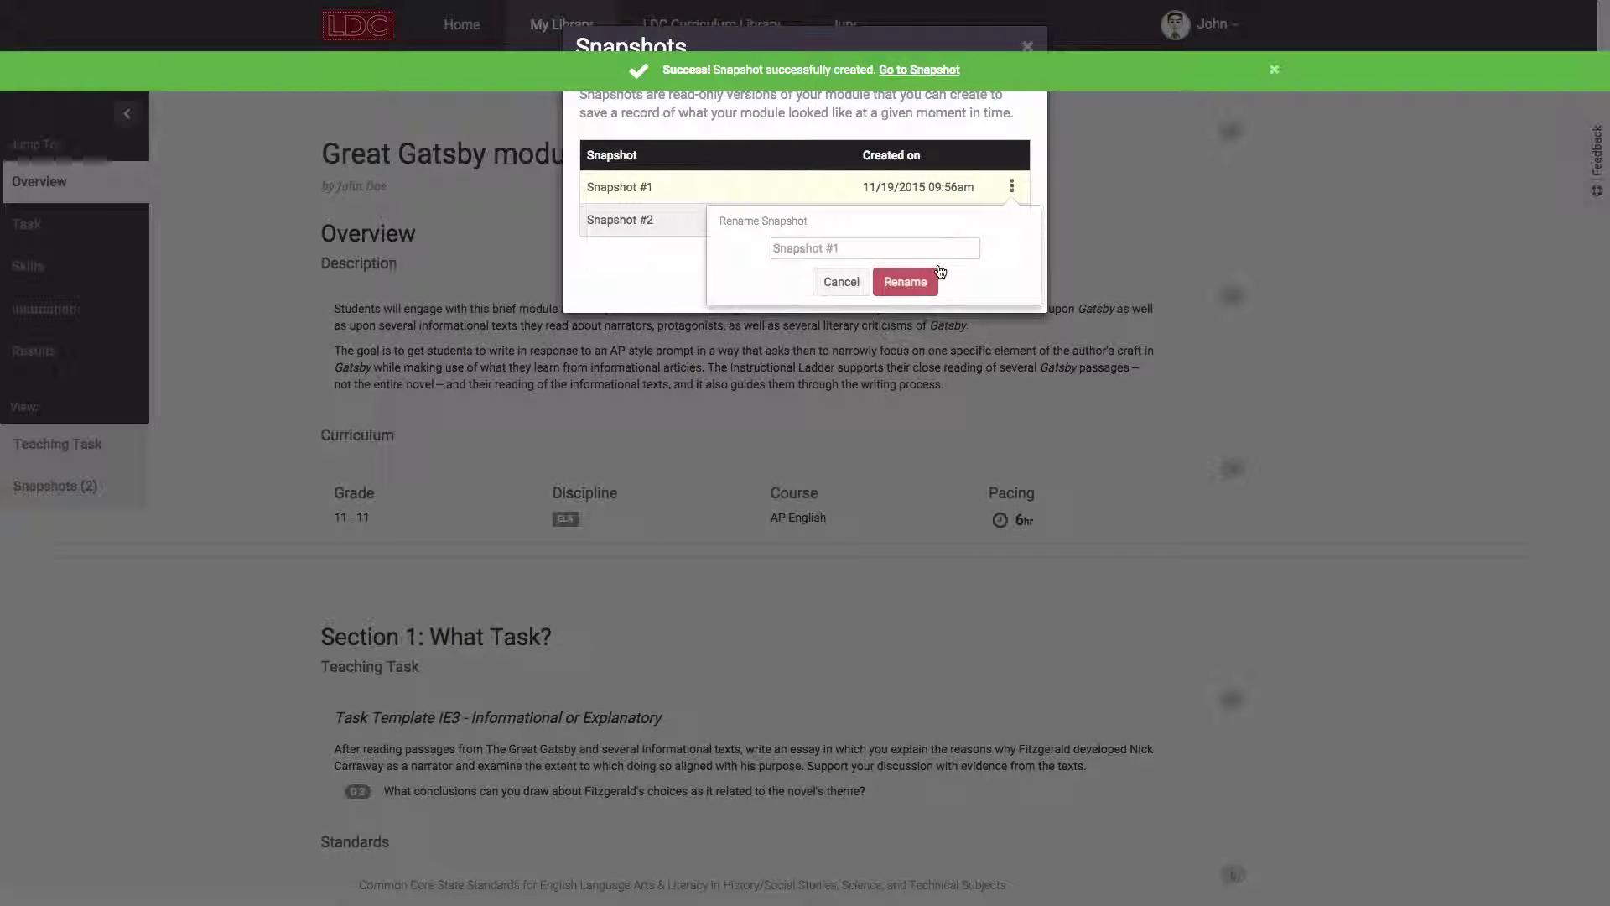
type("First Draft")
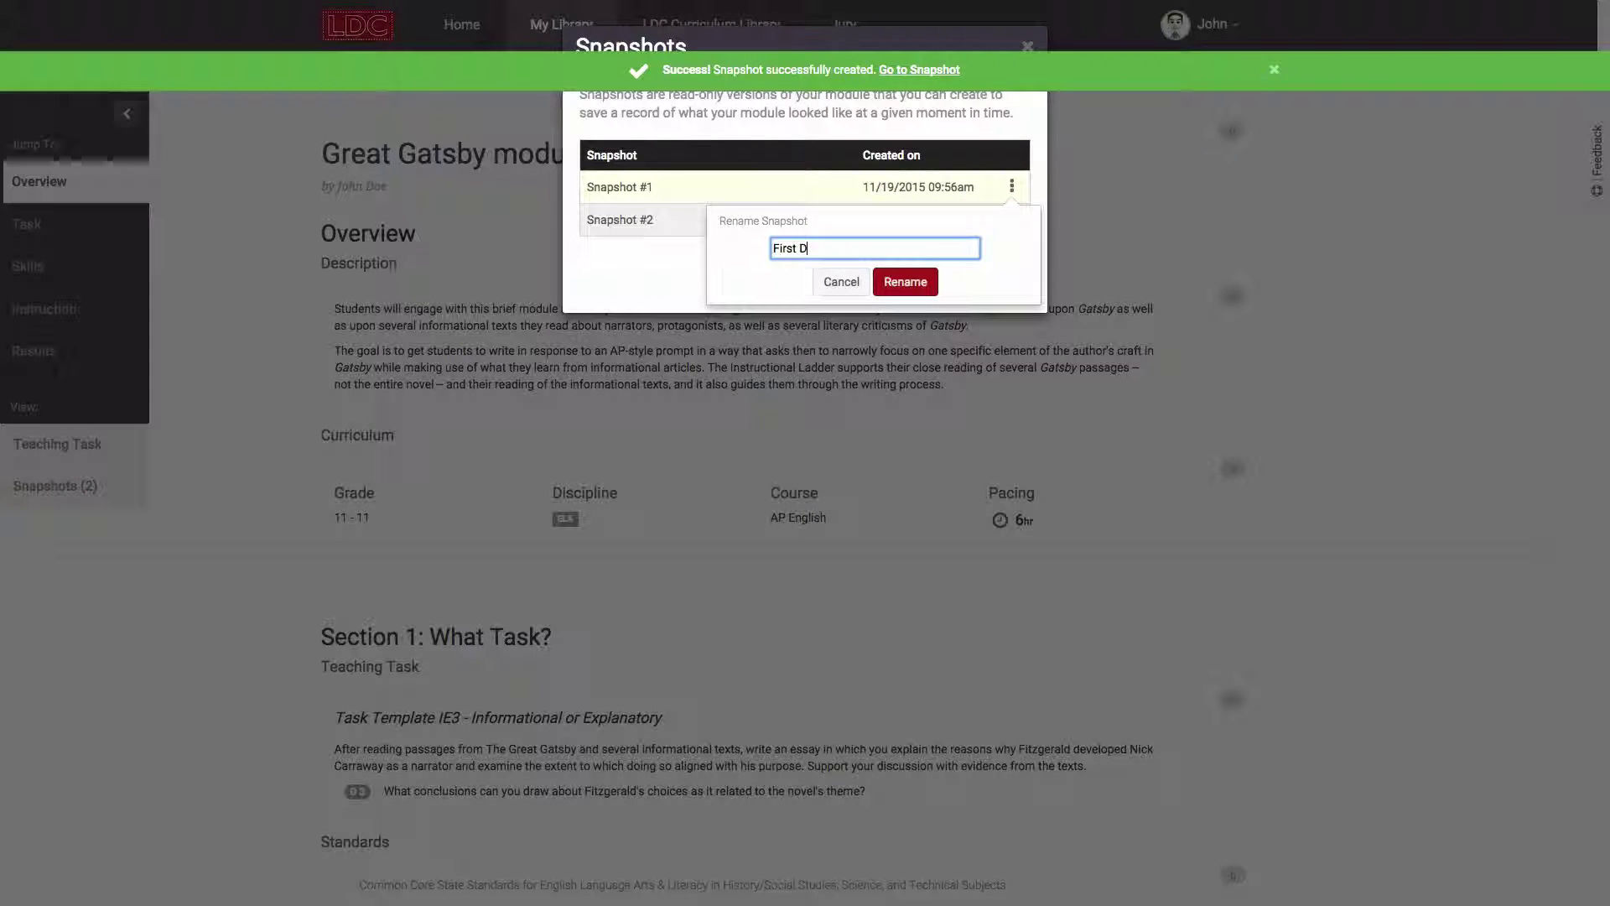
key("Return")
Rename Snapshot #2 to "Second draft" and close the snapshot list.
left_click(1011, 219)
left_click(999, 246)
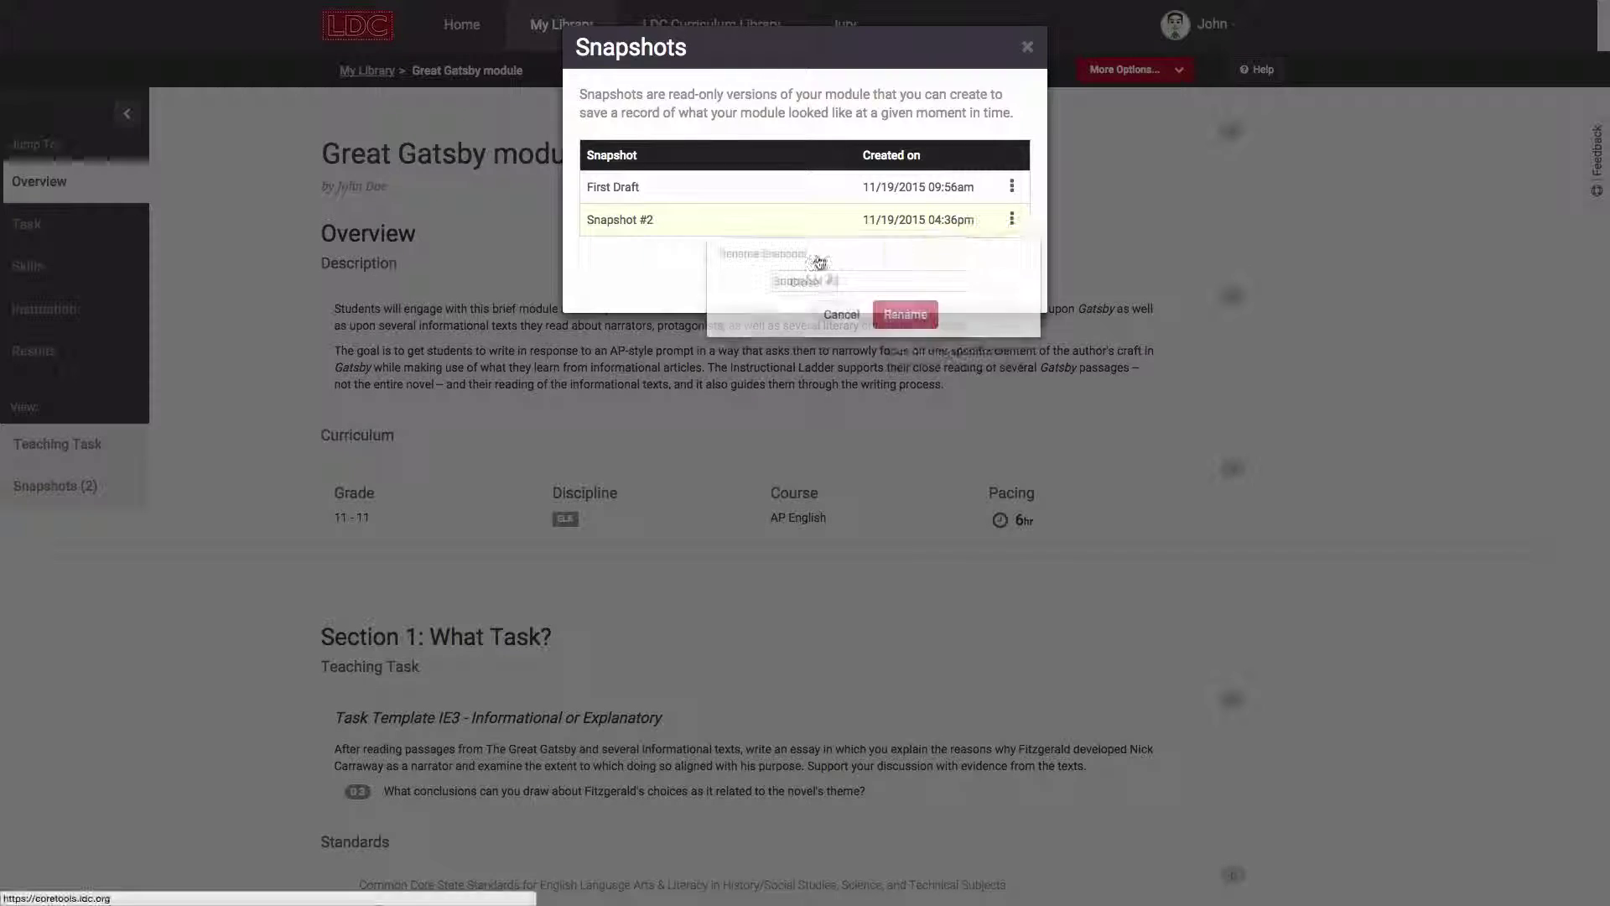
type("Second d")
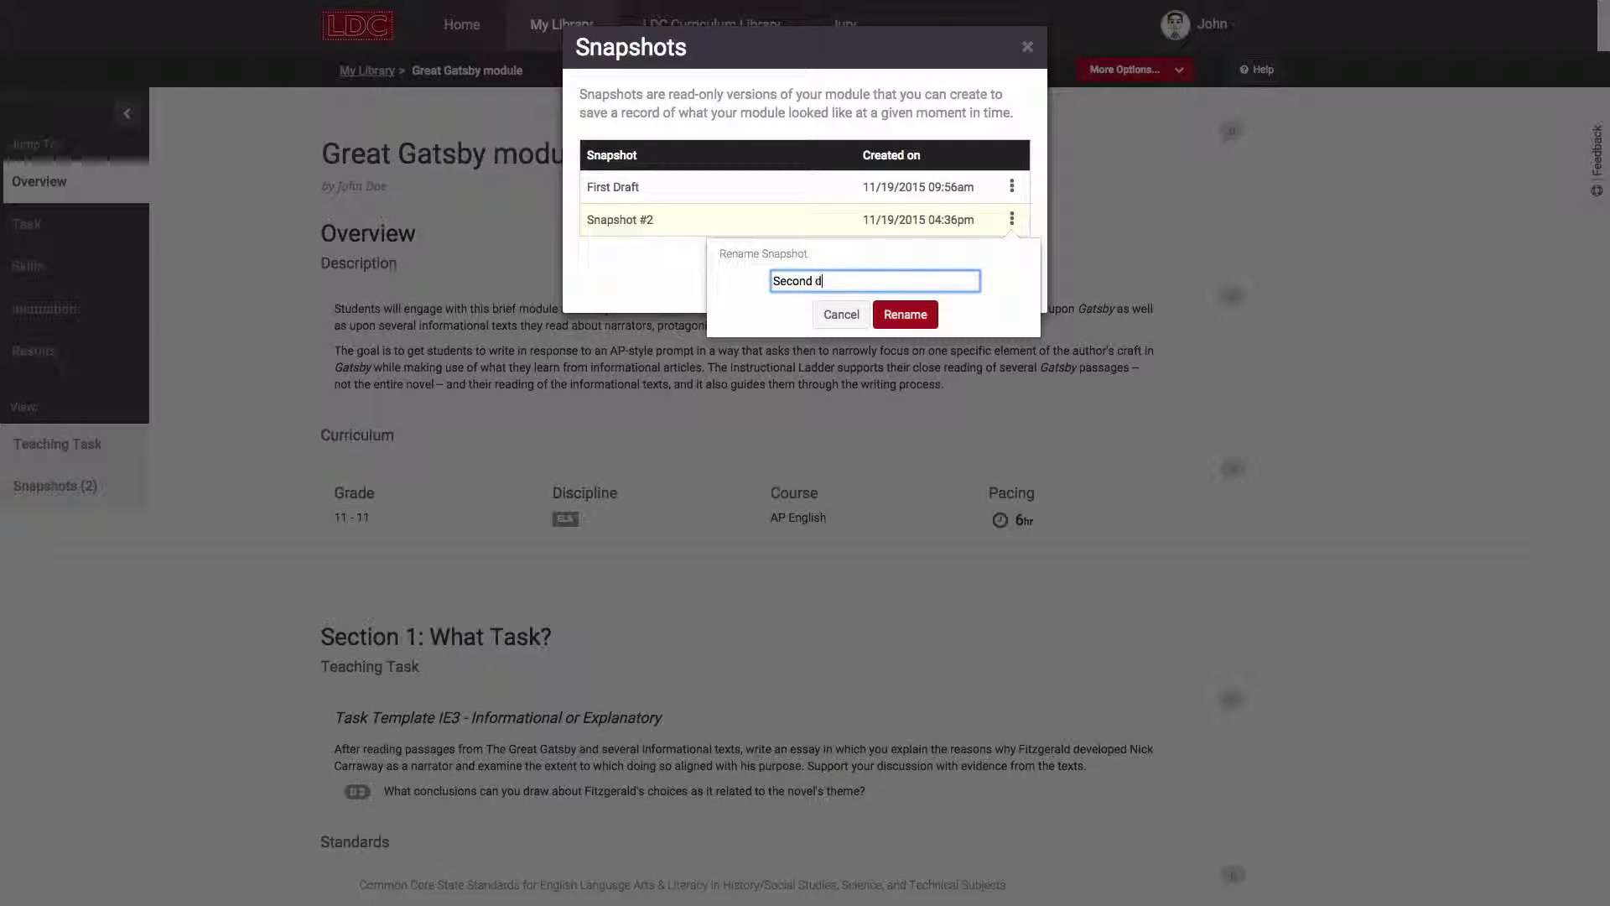
type("raft")
left_click(890, 315)
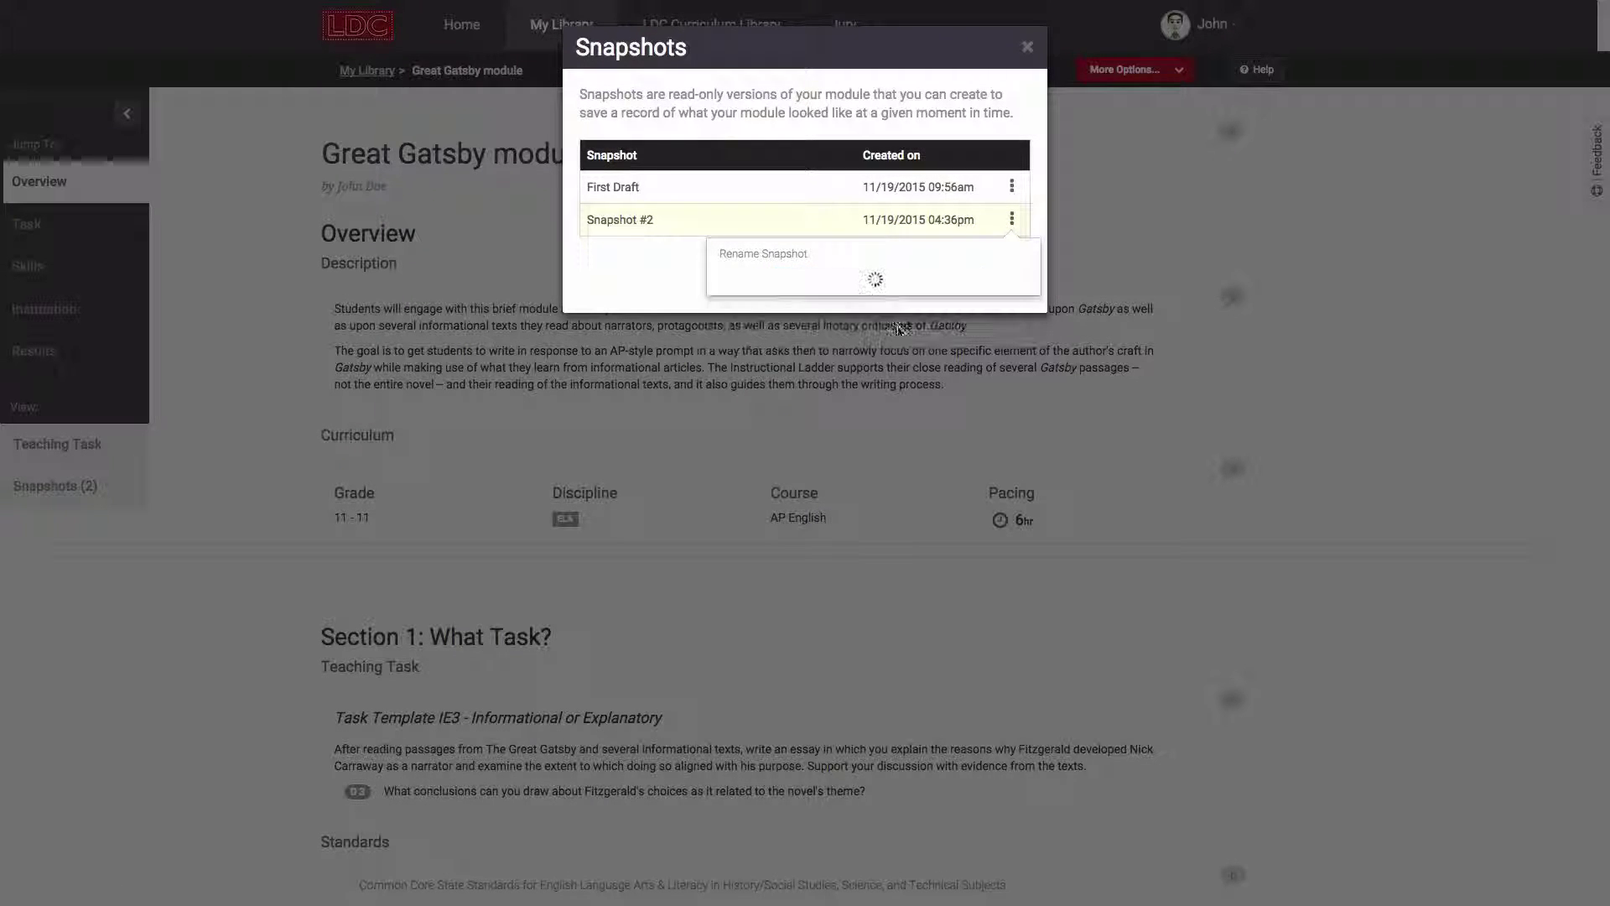
left_click(805, 283)
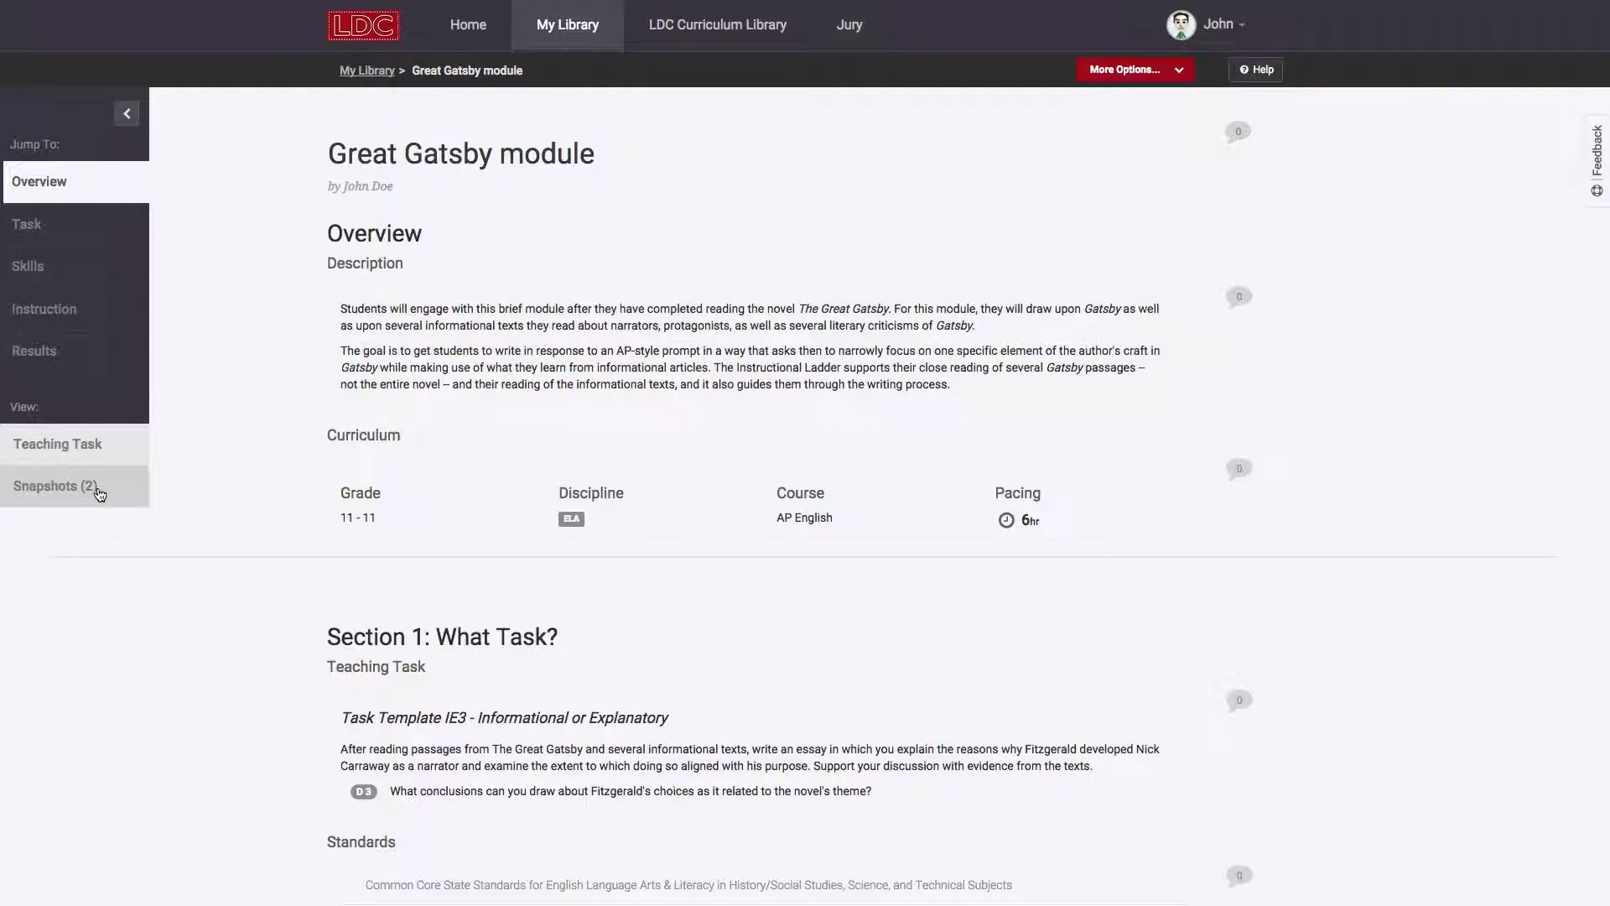
Review the renamed snapshots in the snapshot list and the actions available for First Draft, then close the list.
left_click(68, 486)
left_click(805, 282)
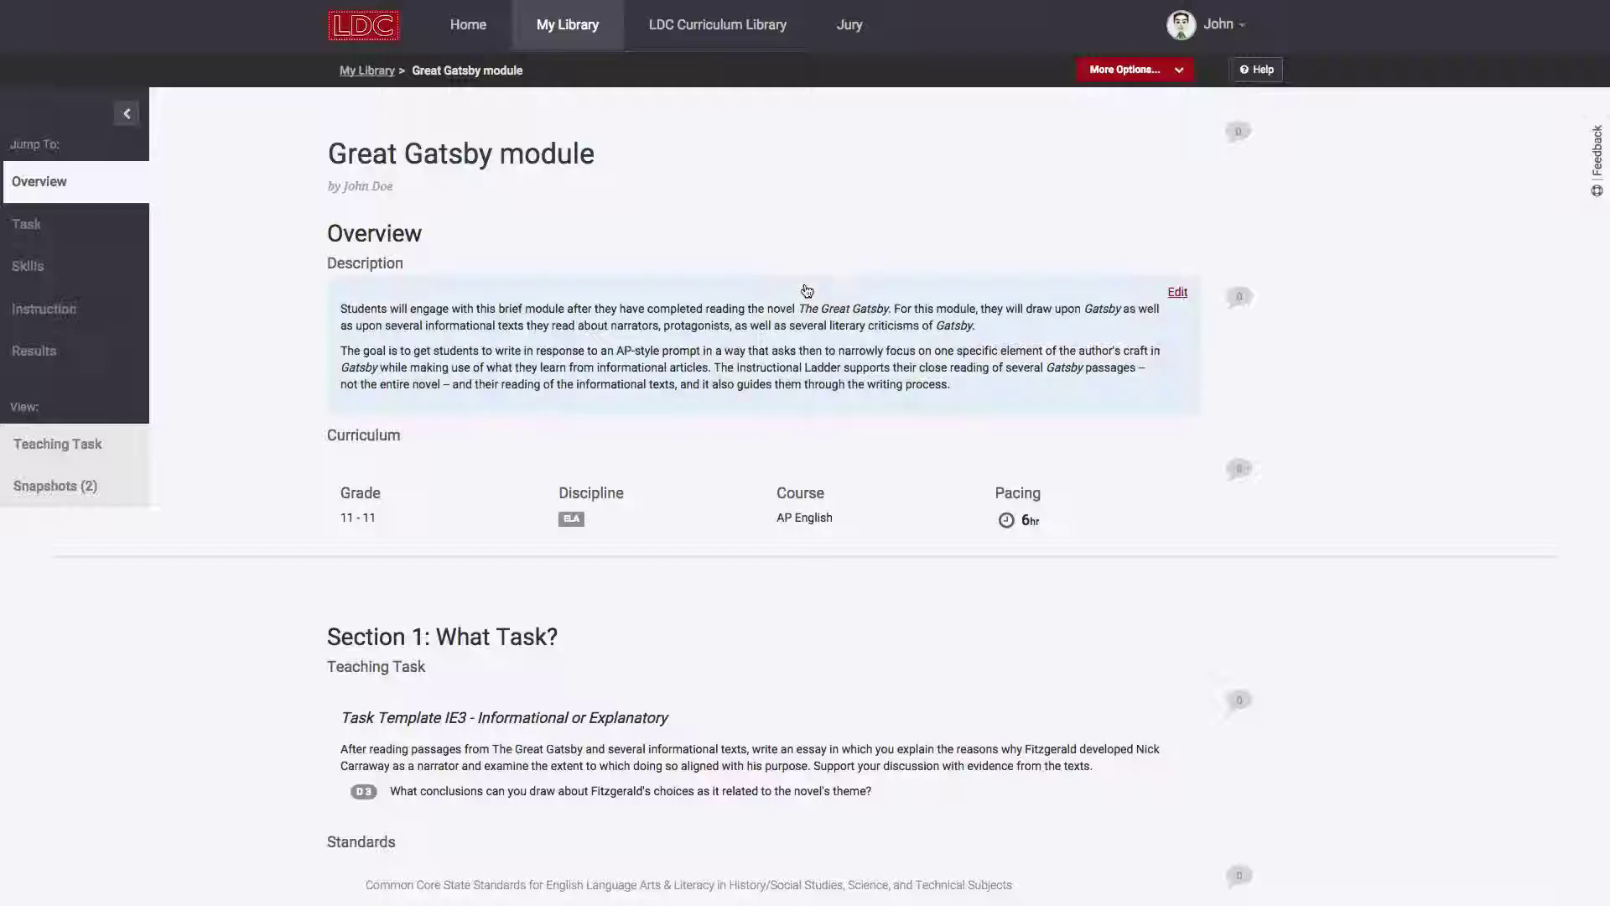
left_click(84, 487)
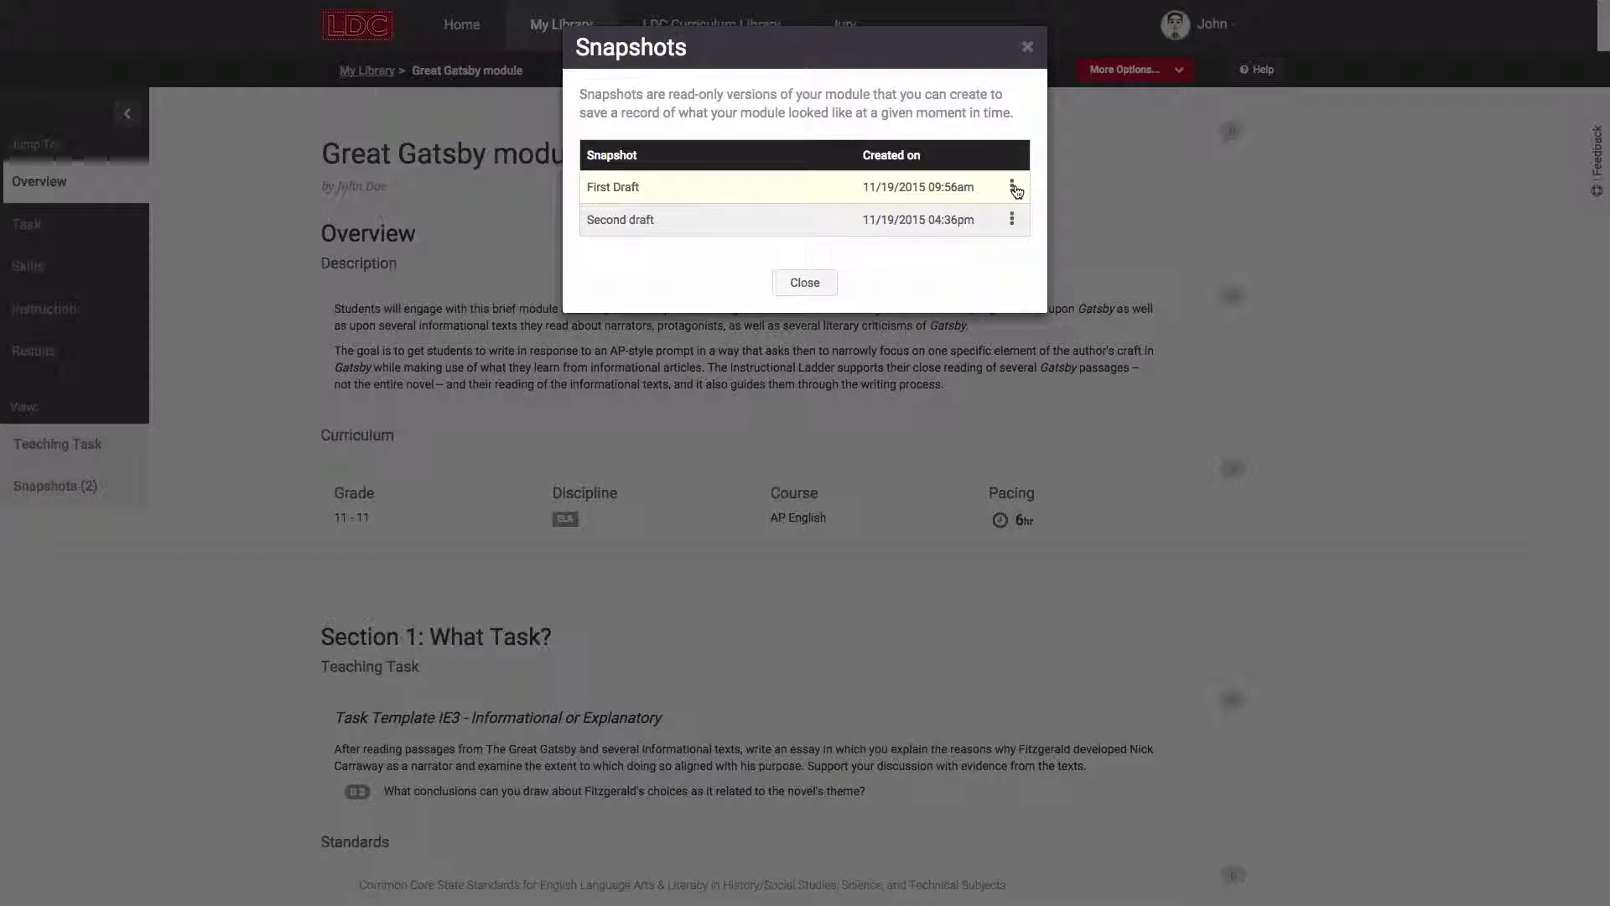
left_click(1012, 186)
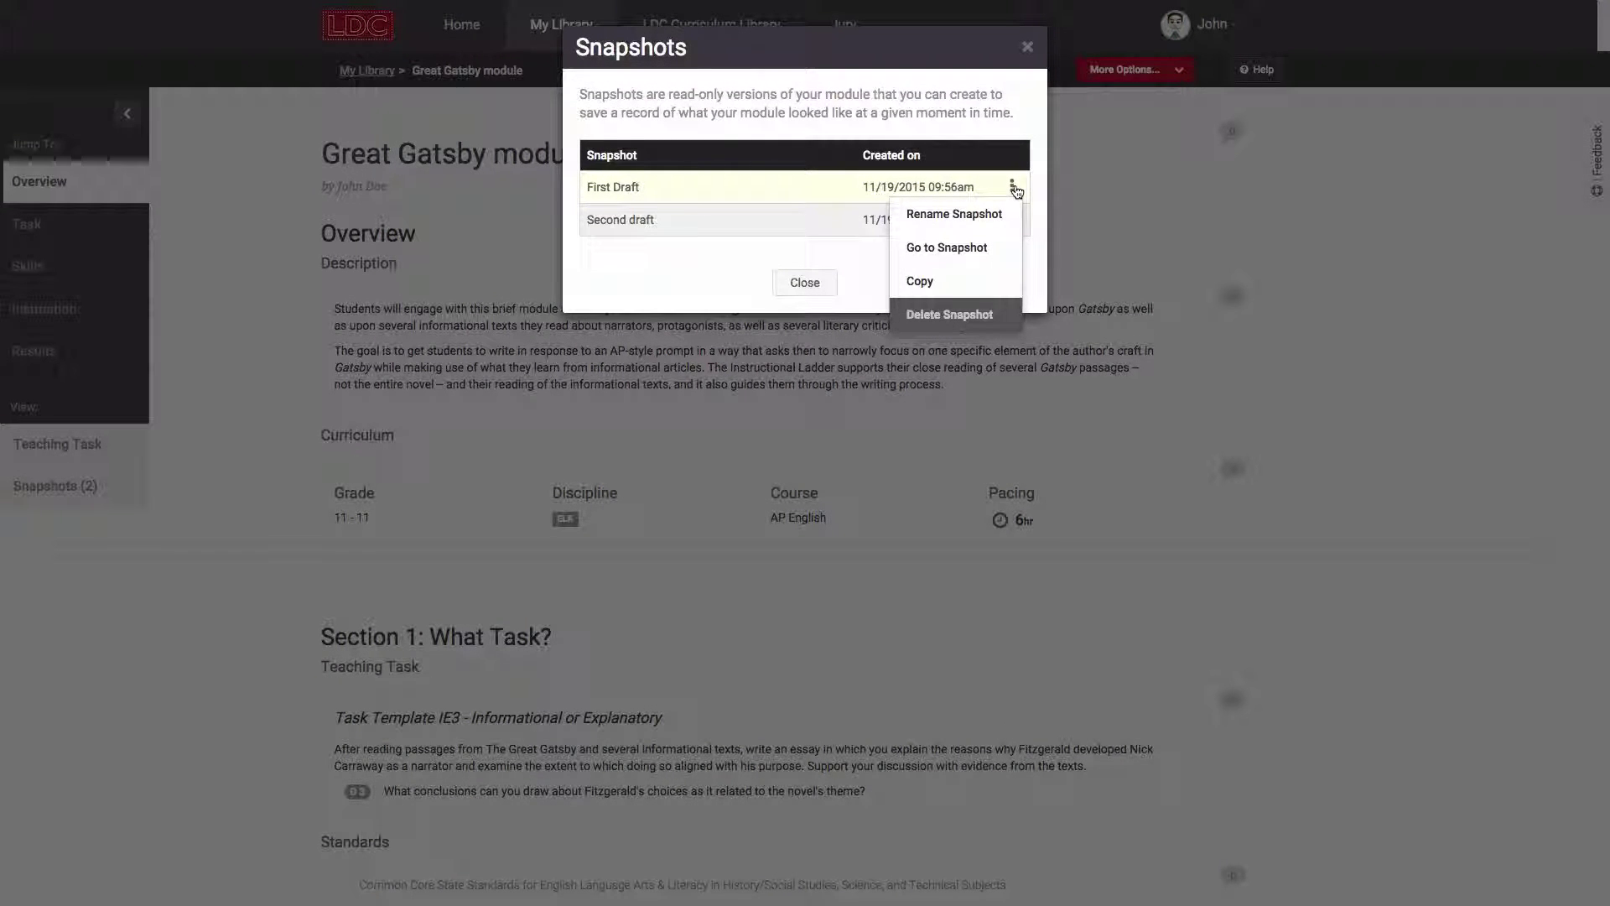
left_click(806, 282)
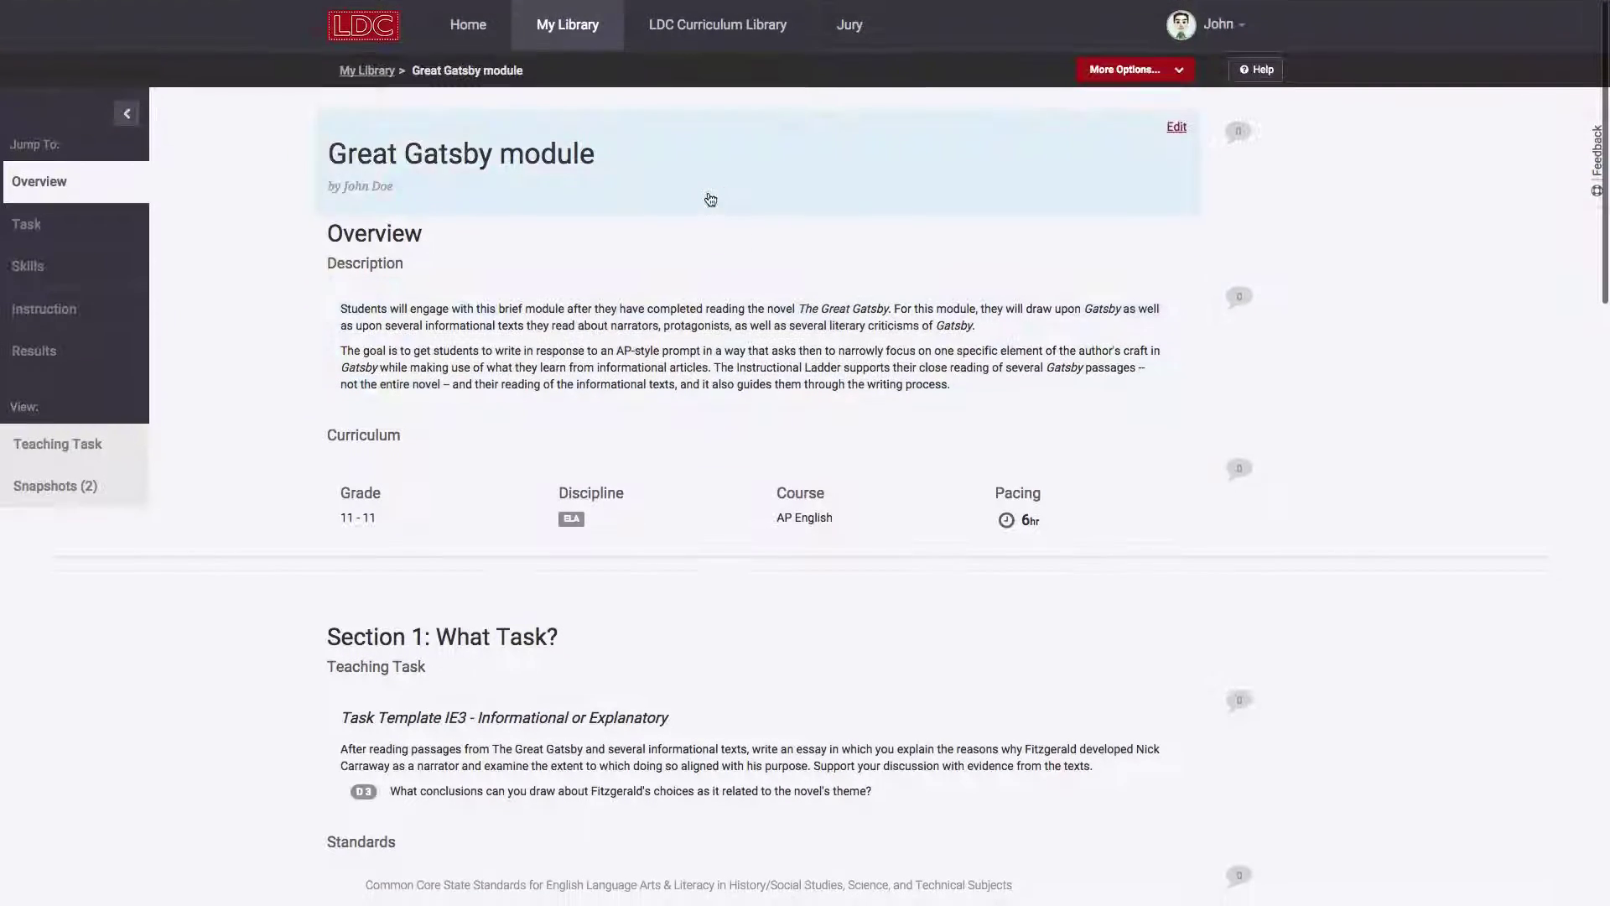
Open the First Draft snapshot from the snapshot list and examine its version navigator with the actions for the Live version.
left_click(88, 486)
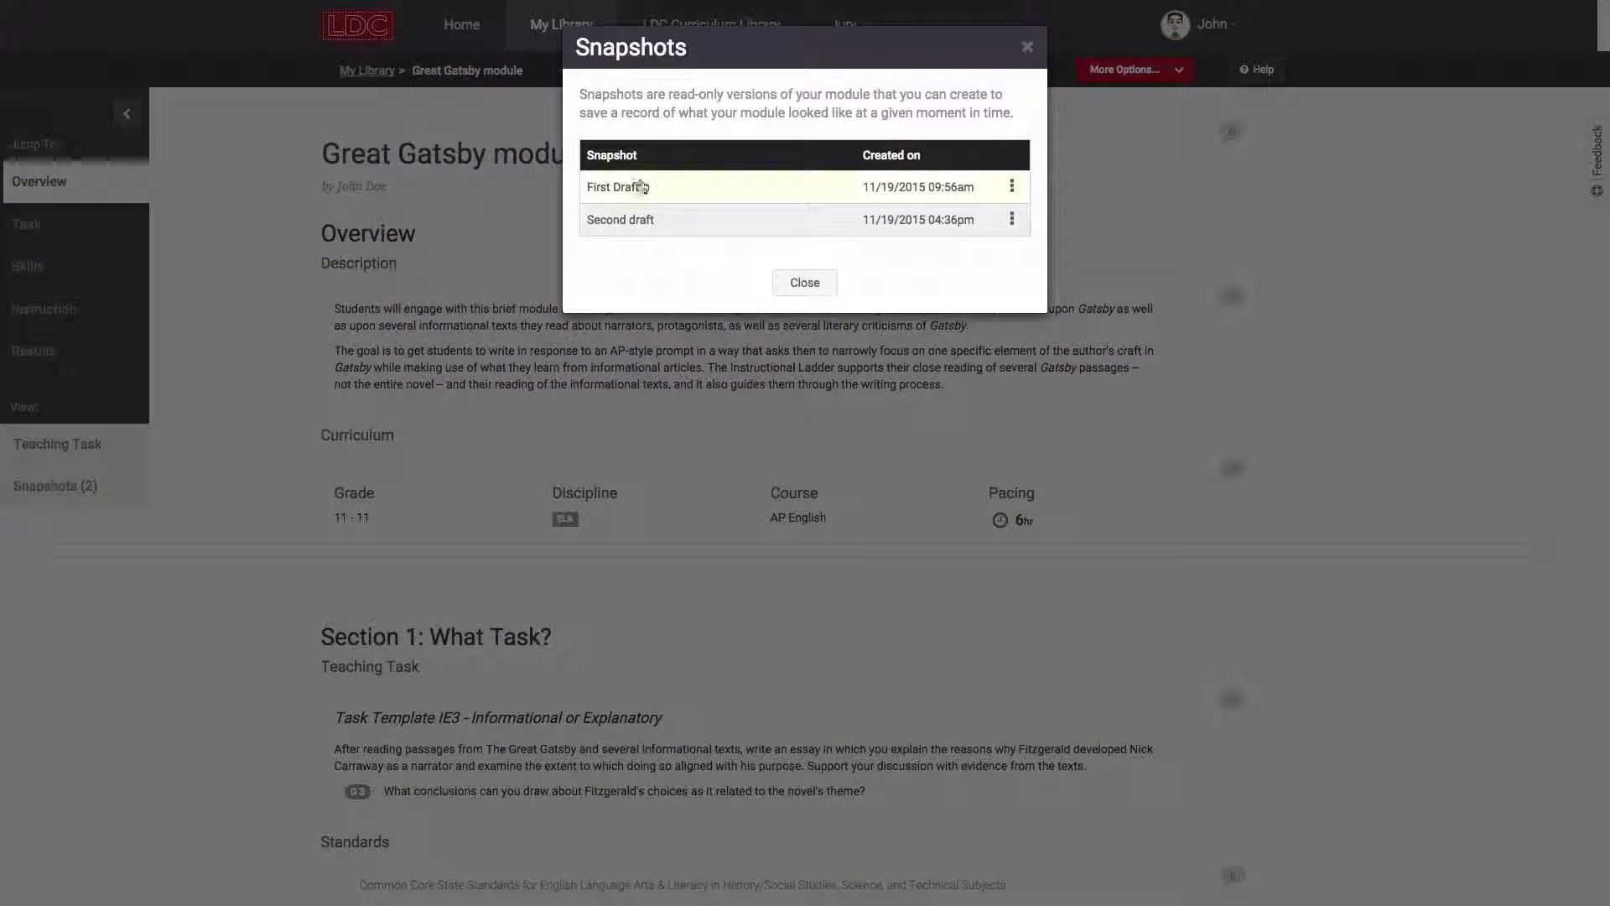
left_click(643, 186)
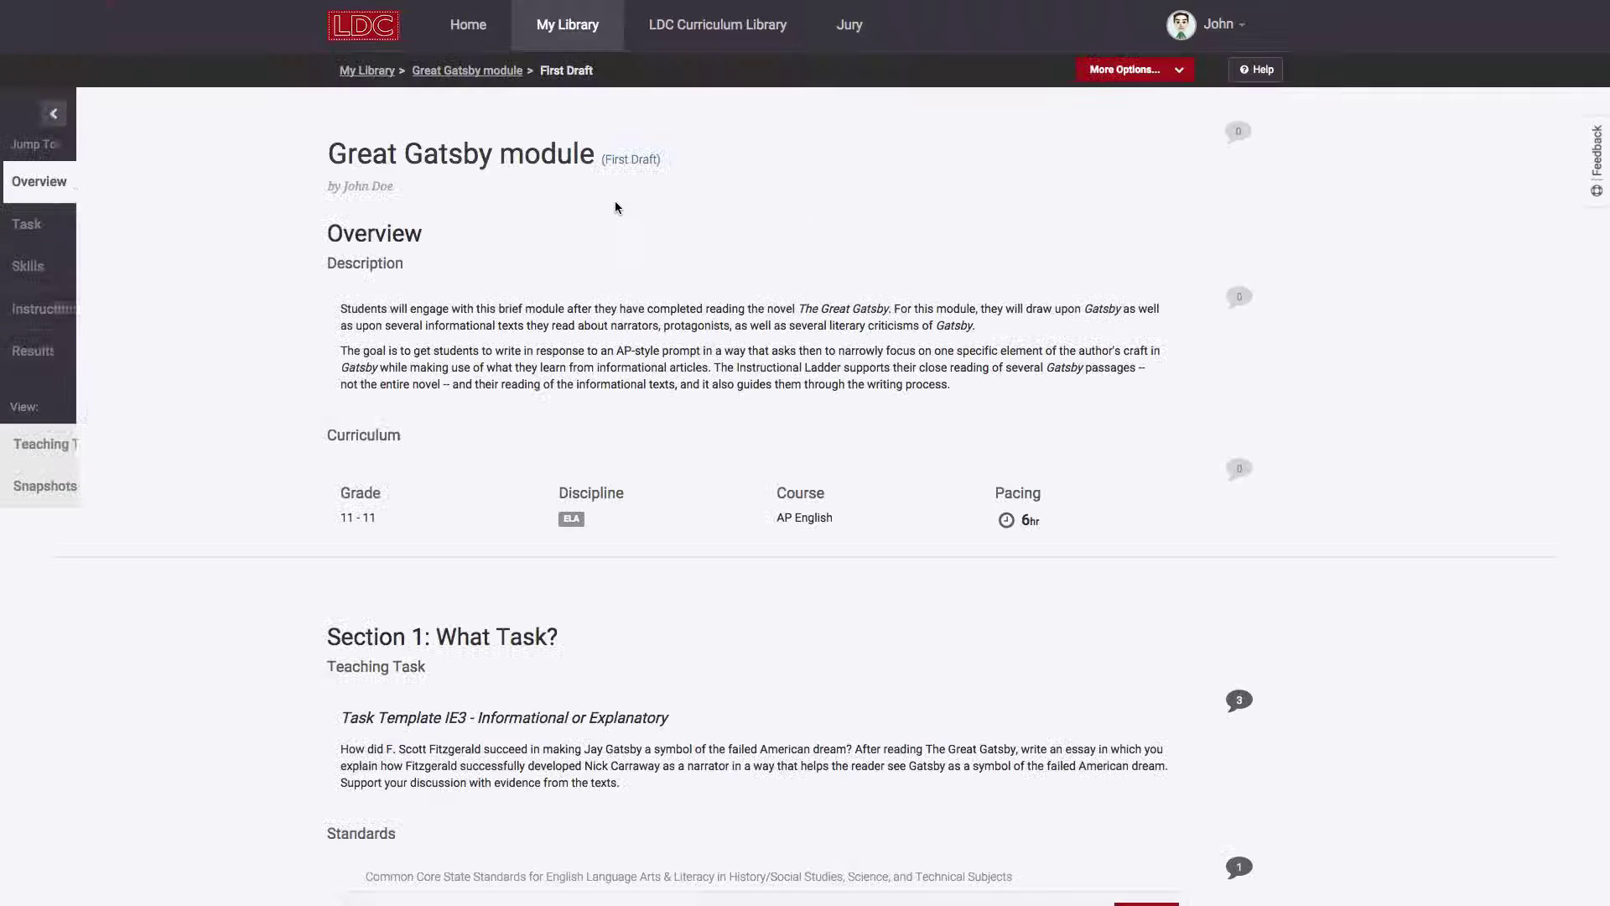
left_click(630, 160)
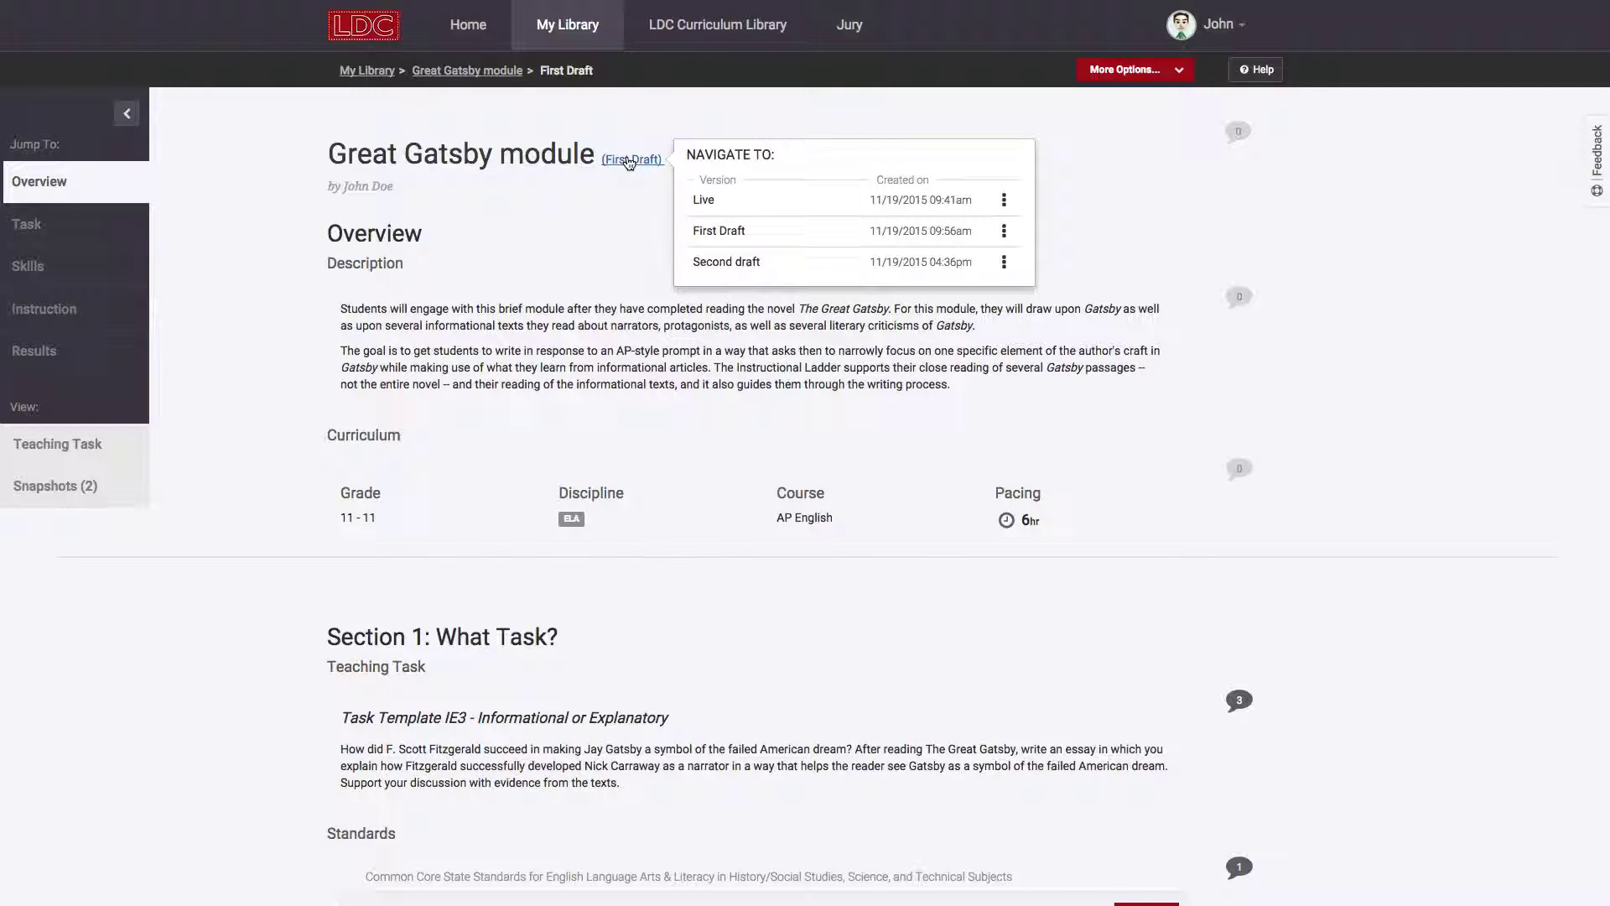
left_click(1004, 203)
left_click(1004, 202)
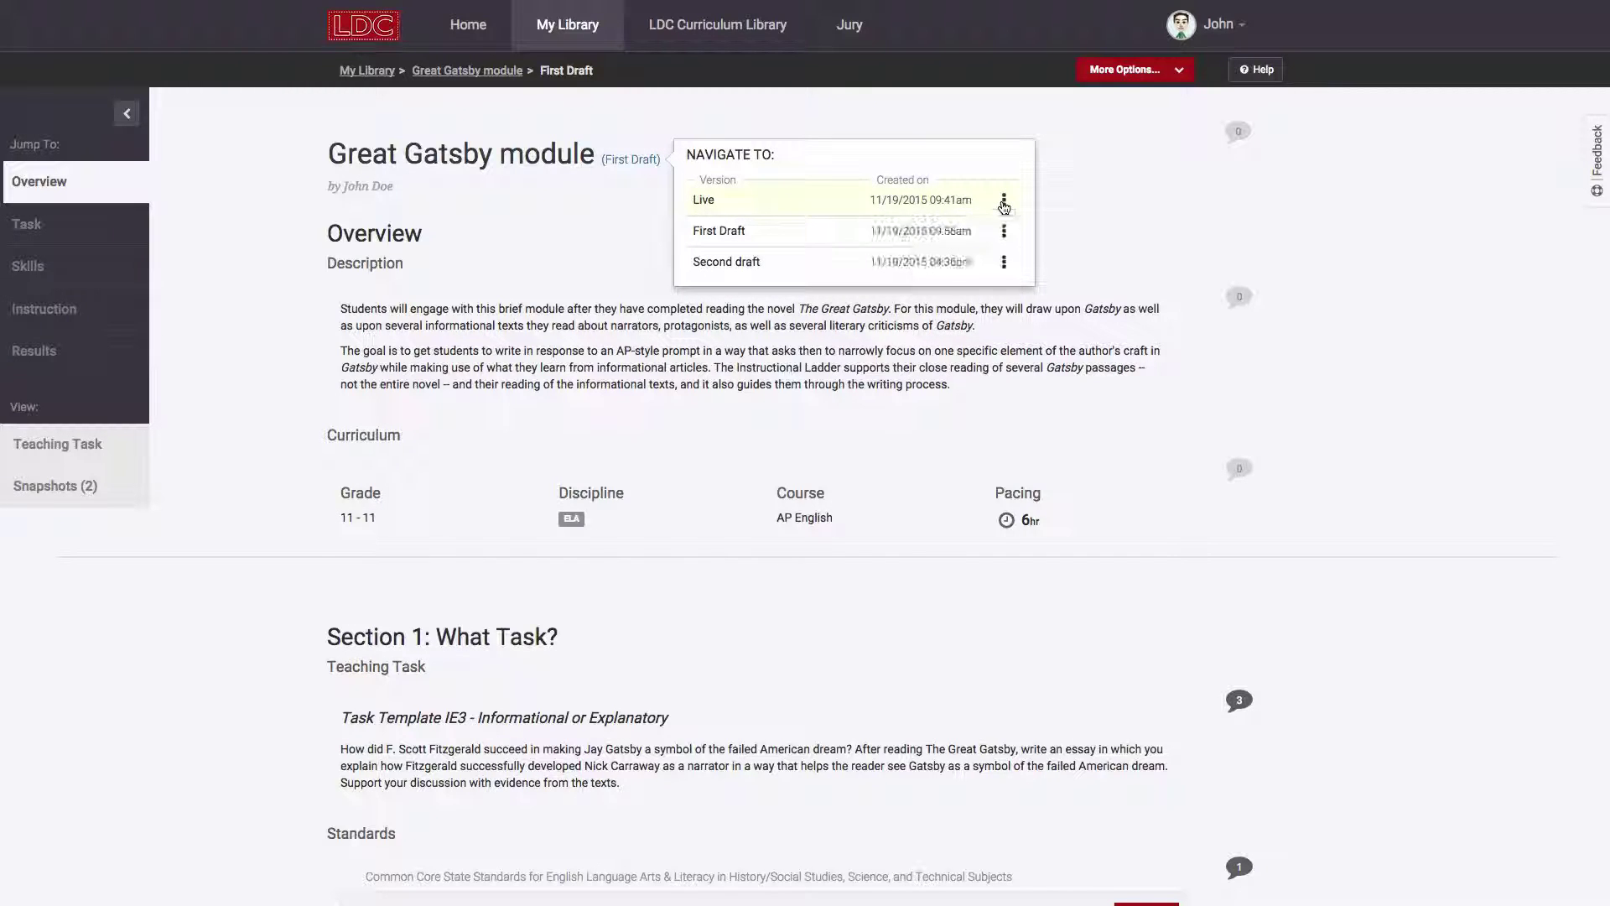
Examine the First Draft snapshot's options, go through its Collaboration Settings to the editable live module permissions, and cancel without changes.
left_click(1126, 107)
left_click(1126, 70)
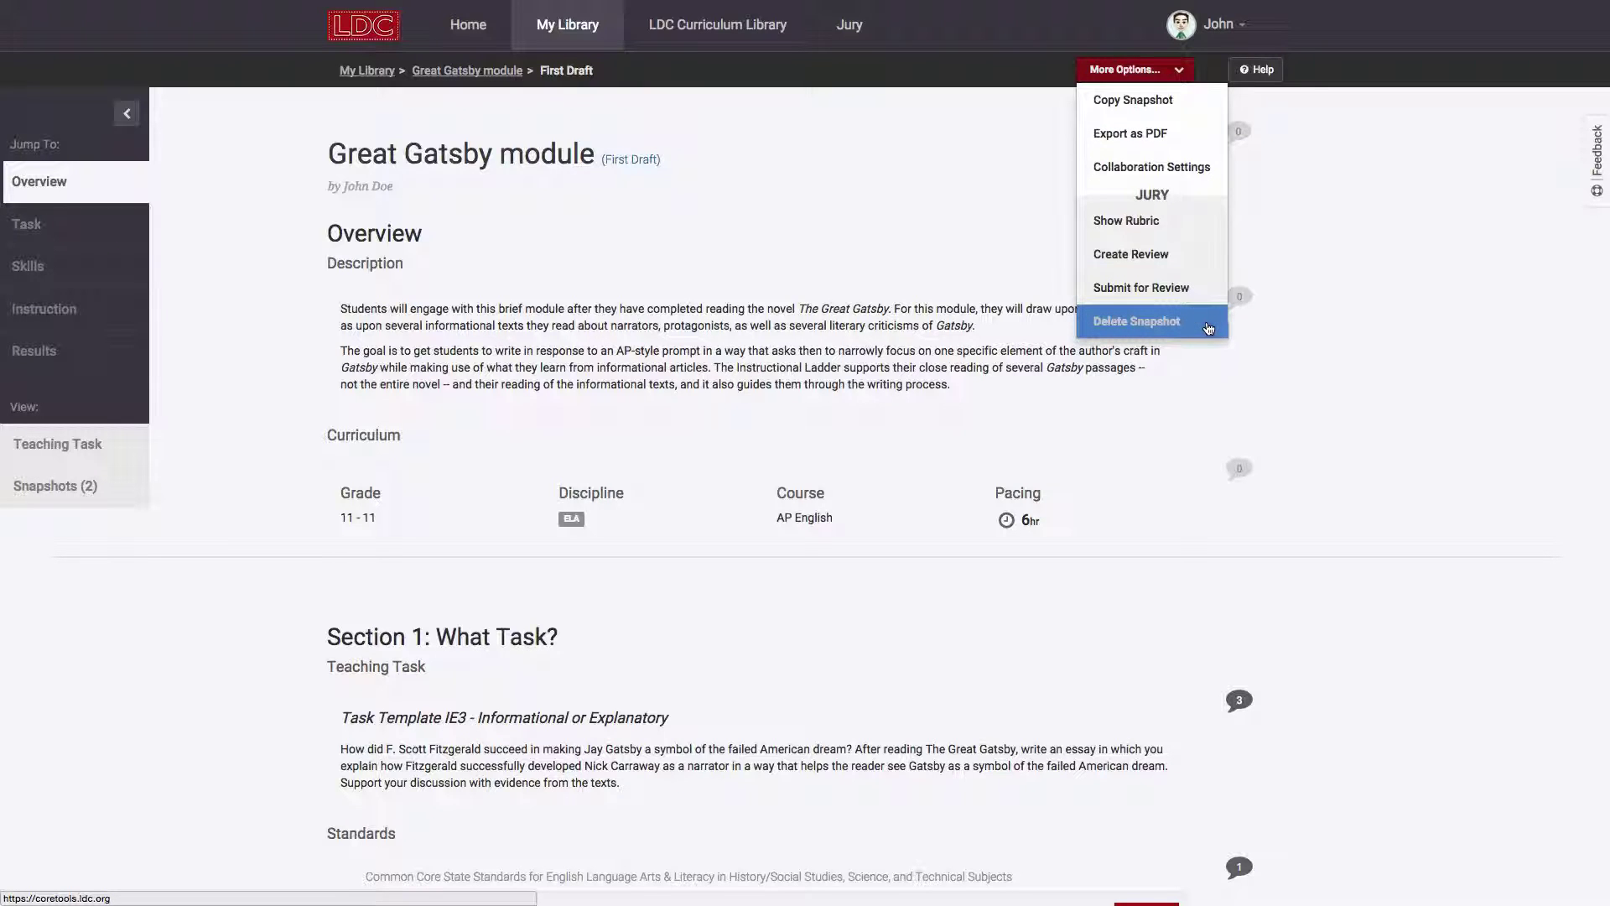
left_click(1197, 182)
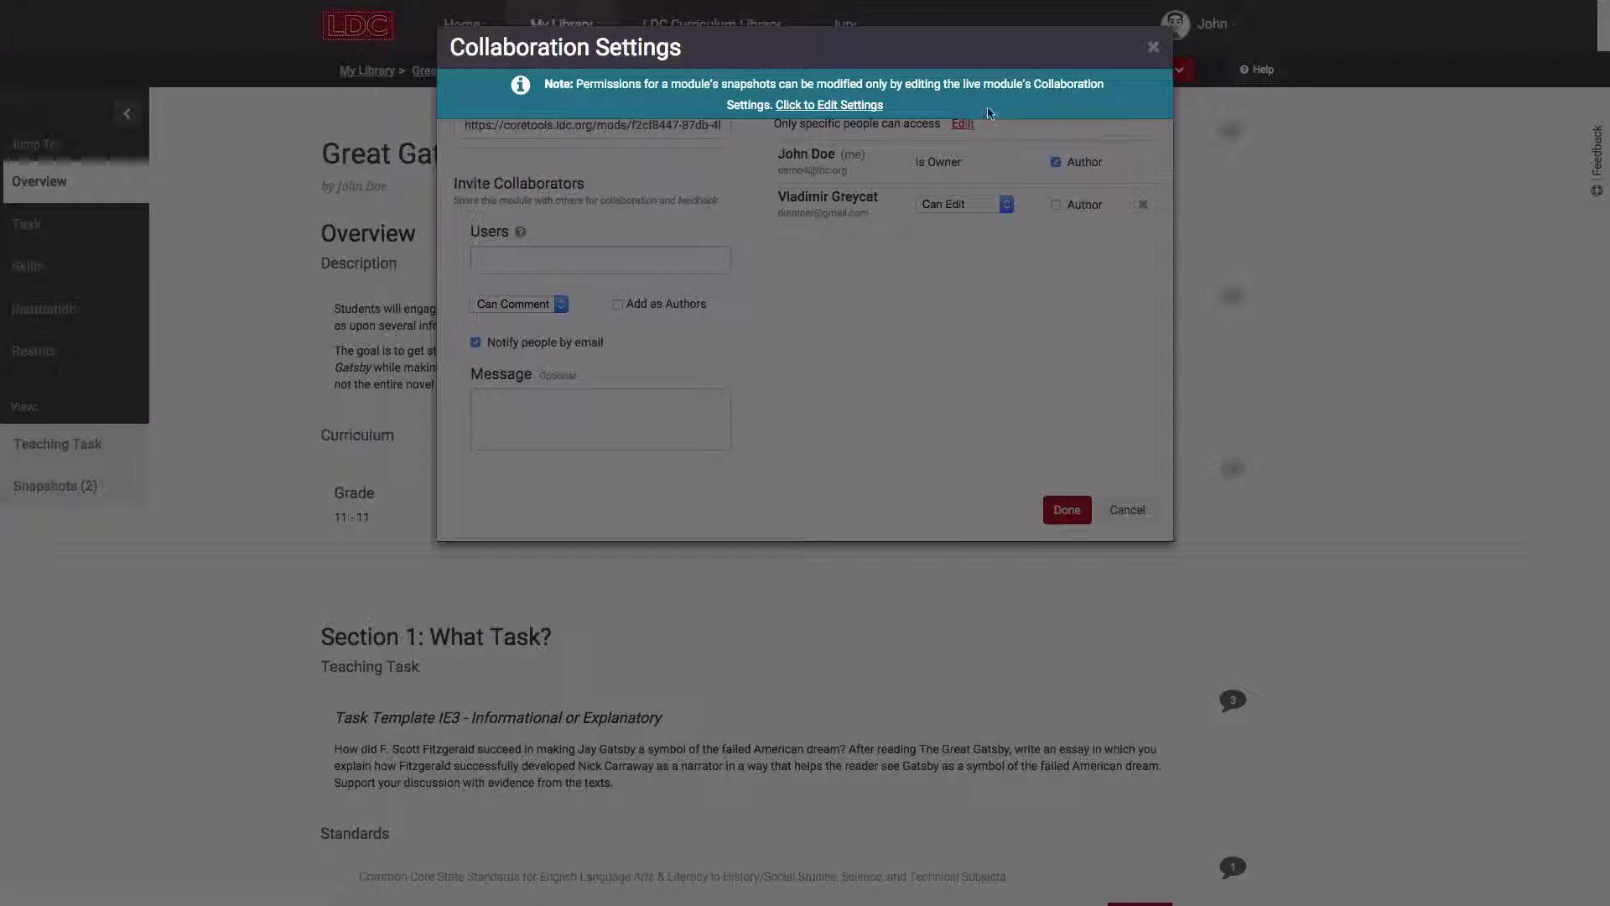
left_click(828, 106)
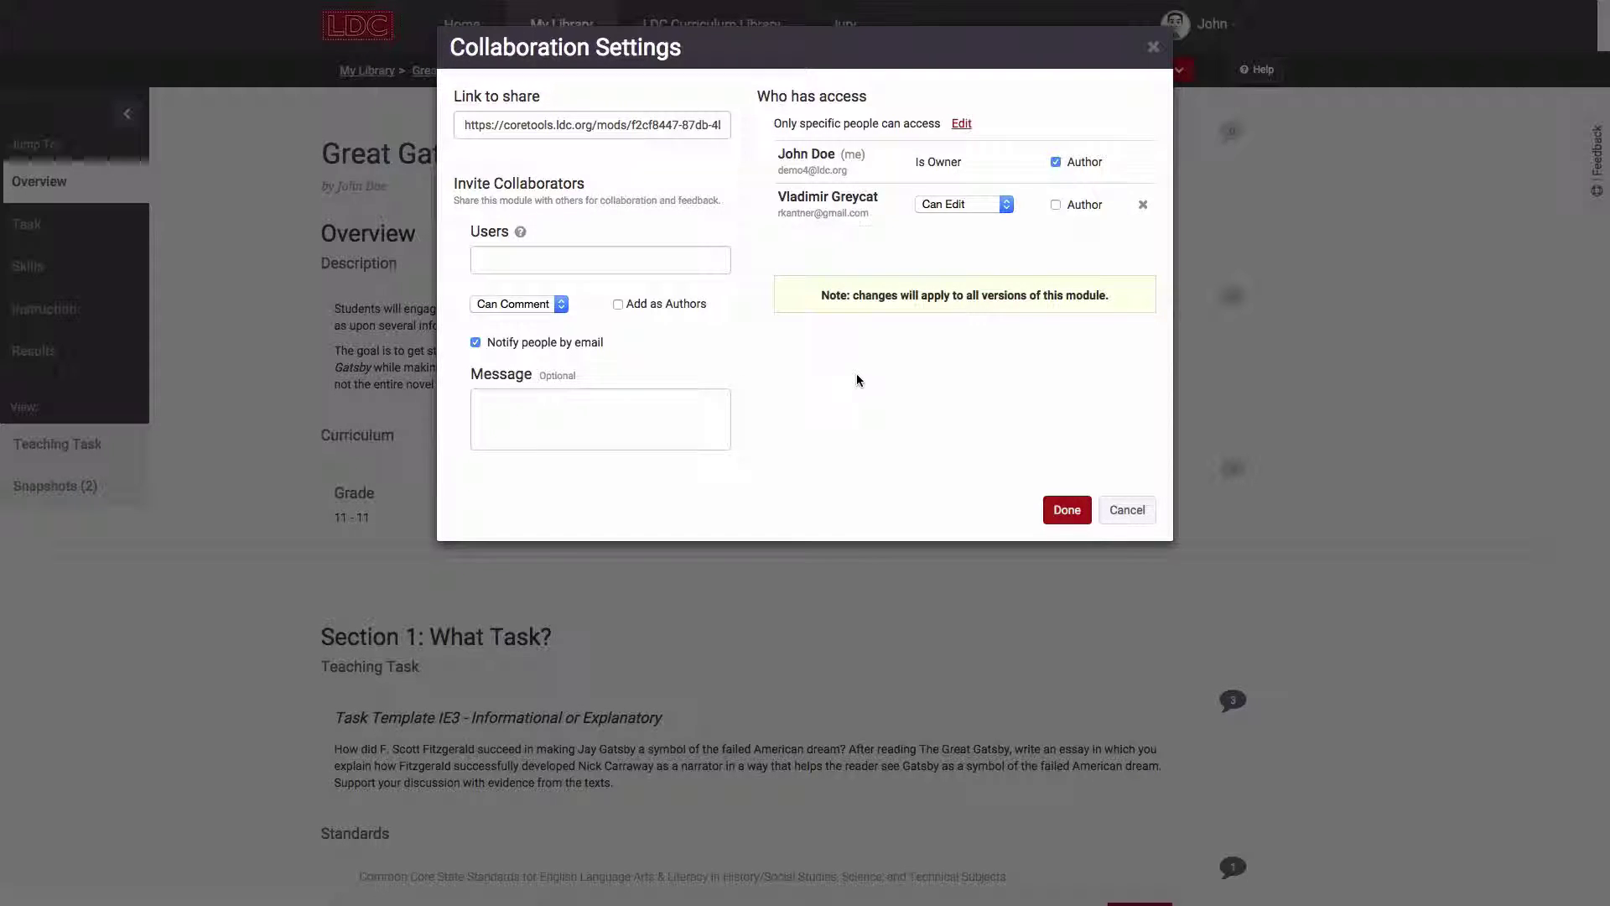
left_click(1127, 510)
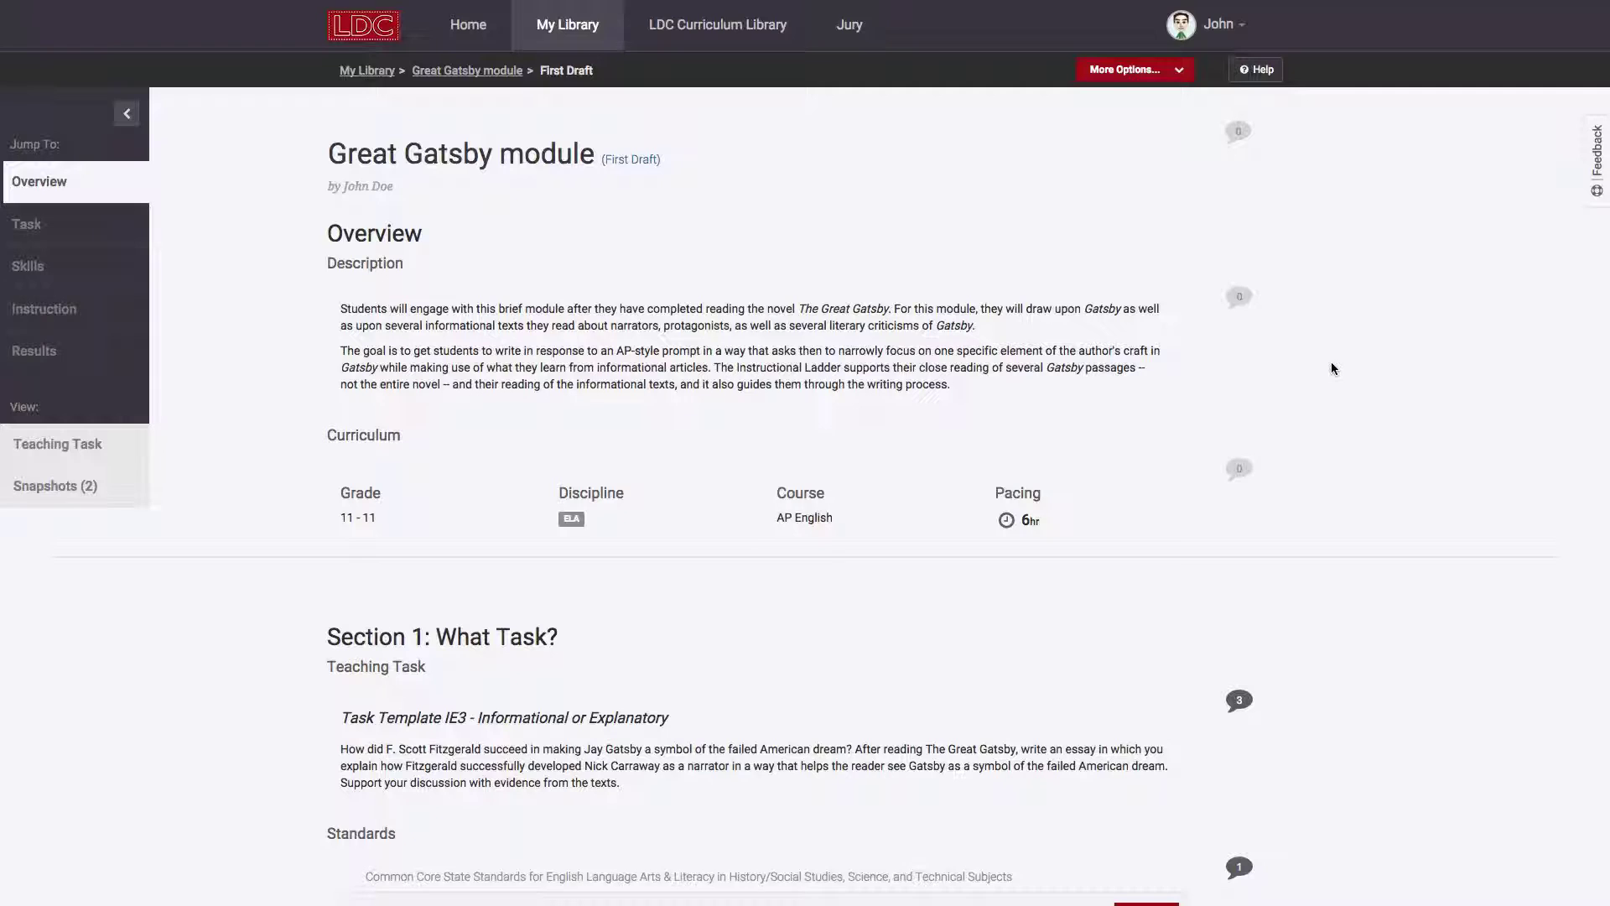
Open the Second draft snapshot to examine its available options, then return to the Live version of the module.
left_click(94, 488)
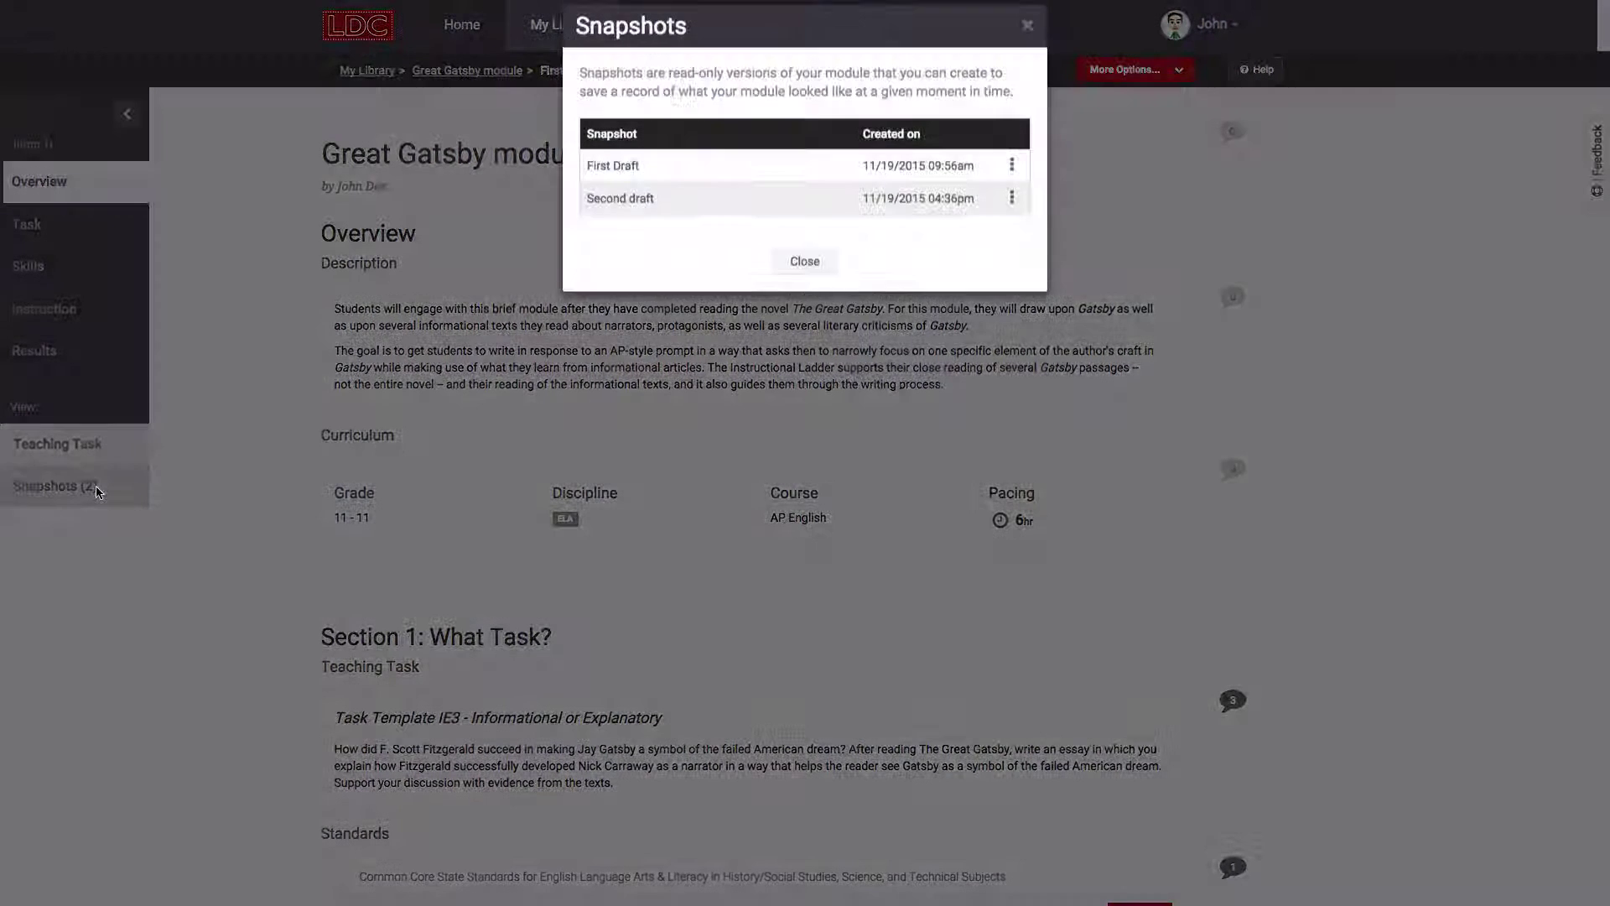
left_click(868, 206)
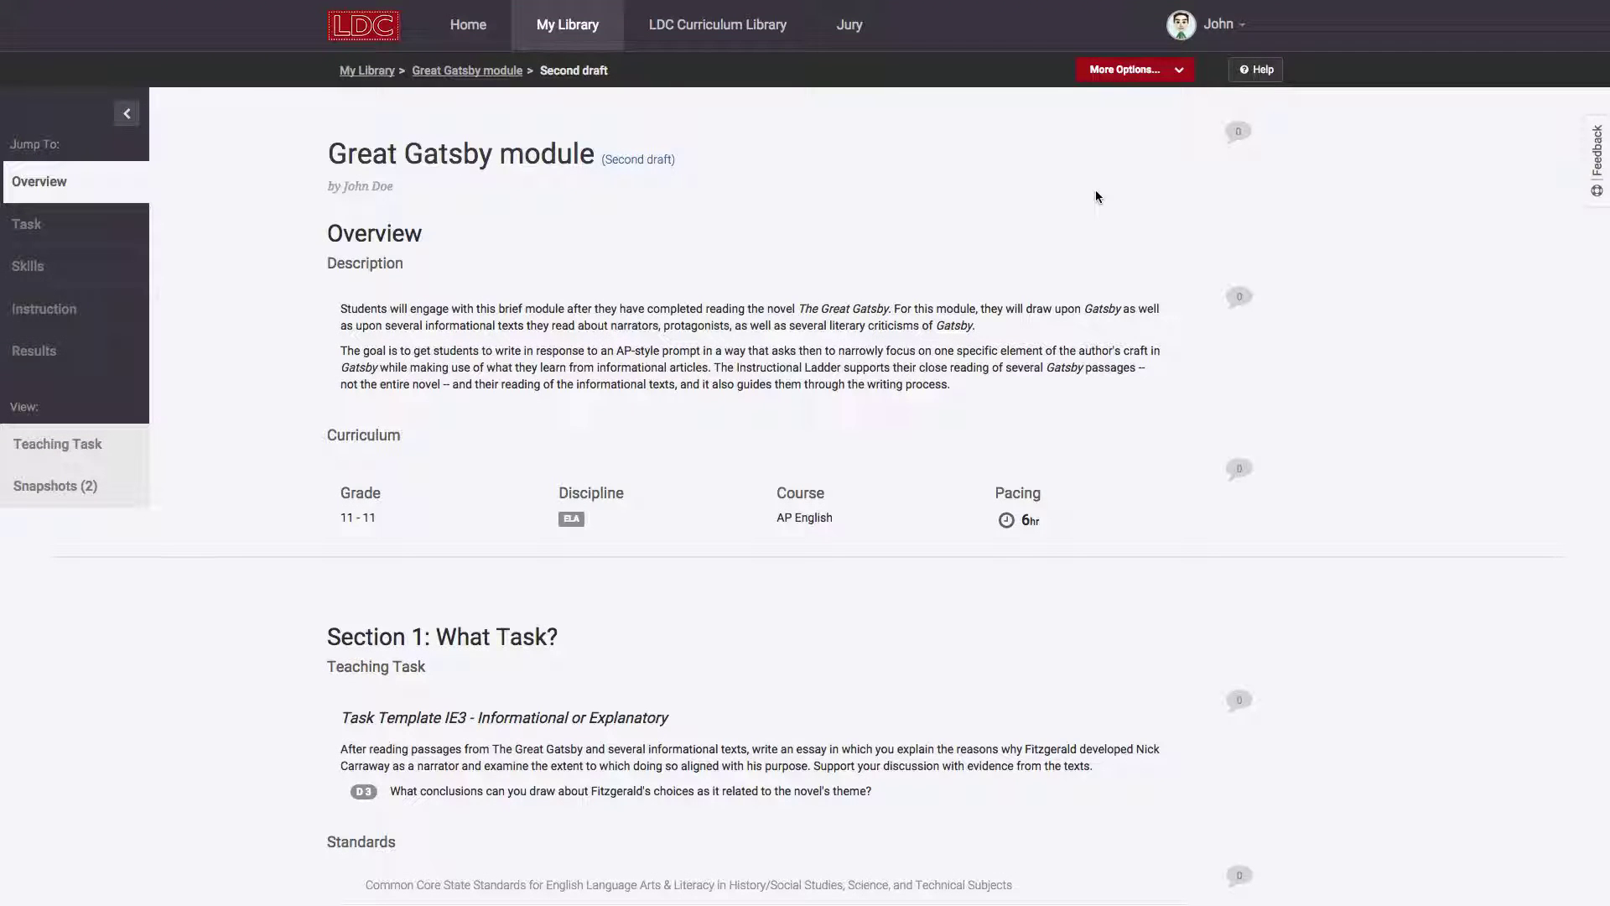
left_click(1124, 76)
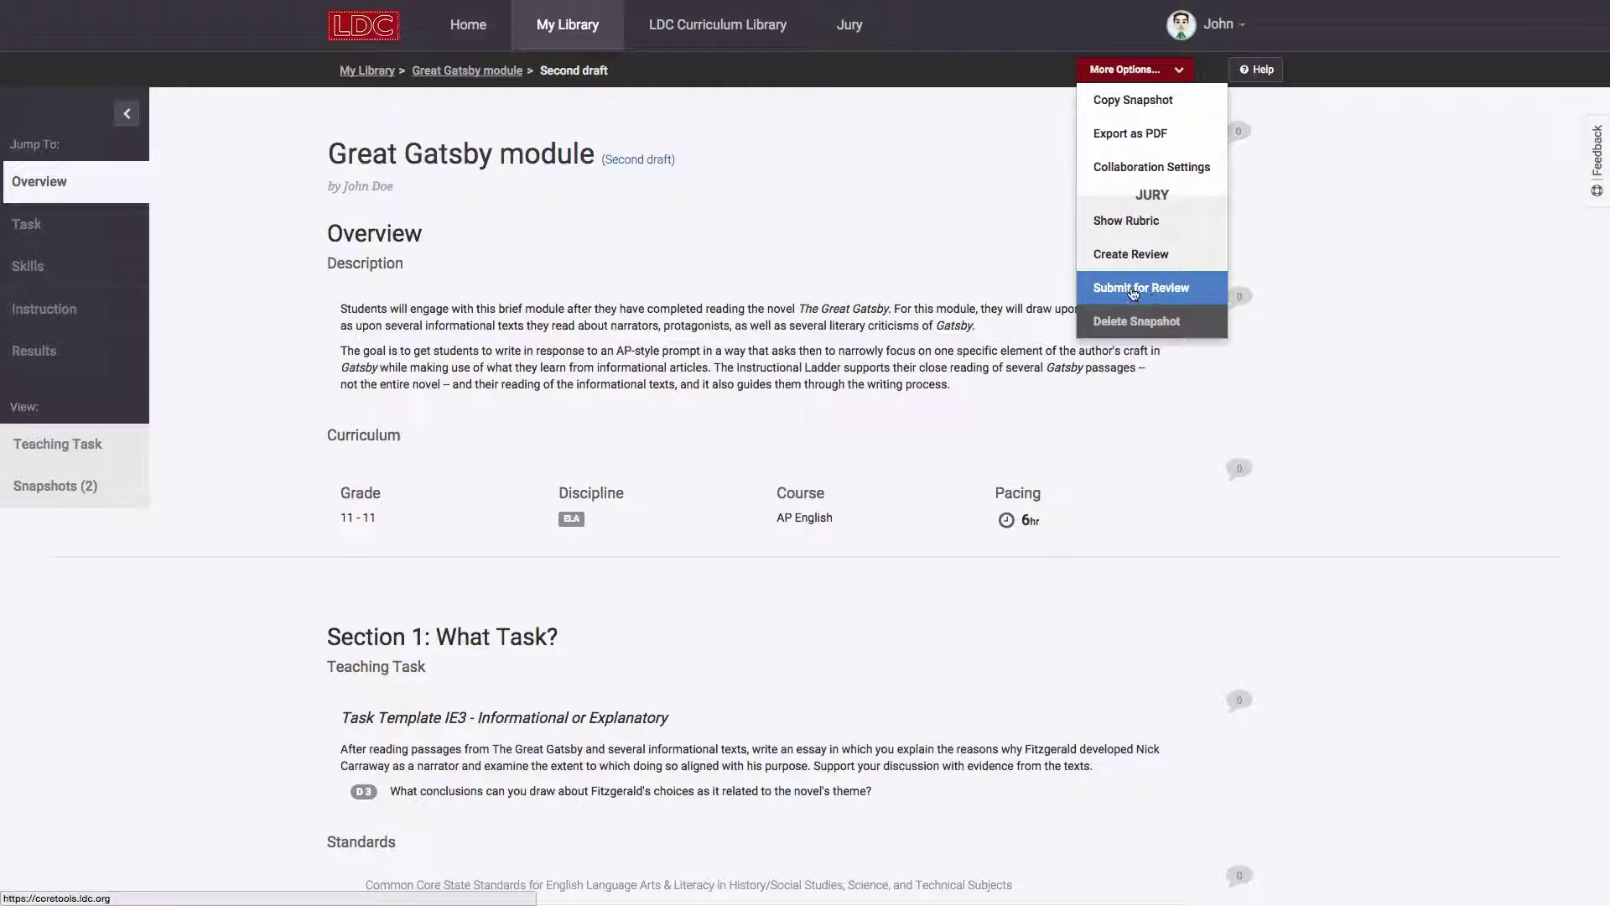
left_click(940, 259)
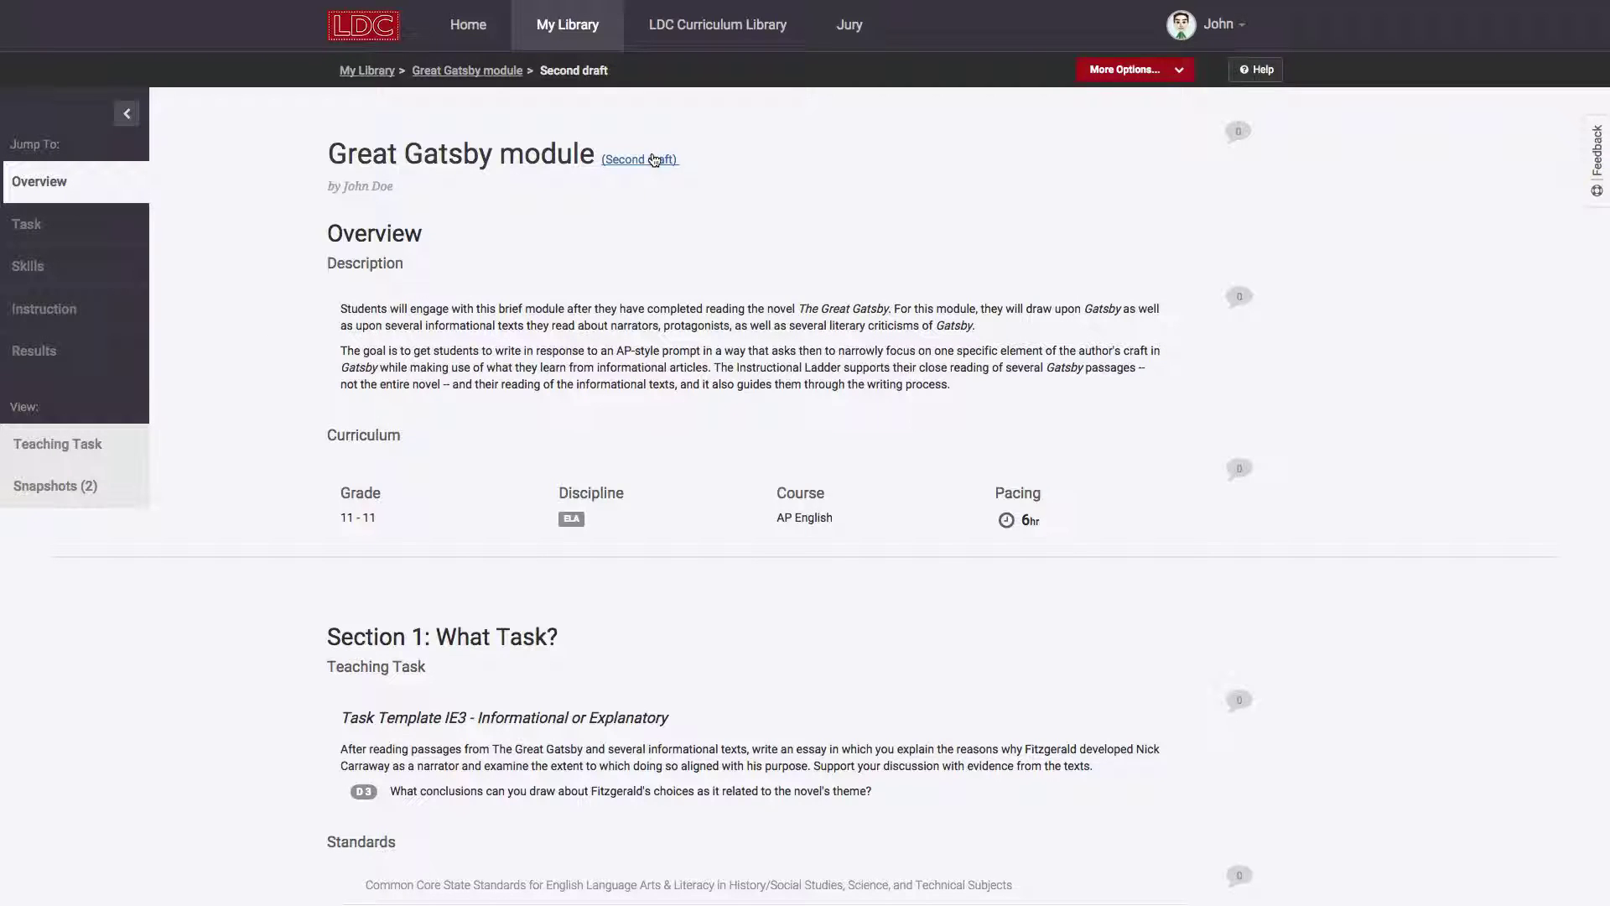
left_click(654, 159)
left_click(733, 203)
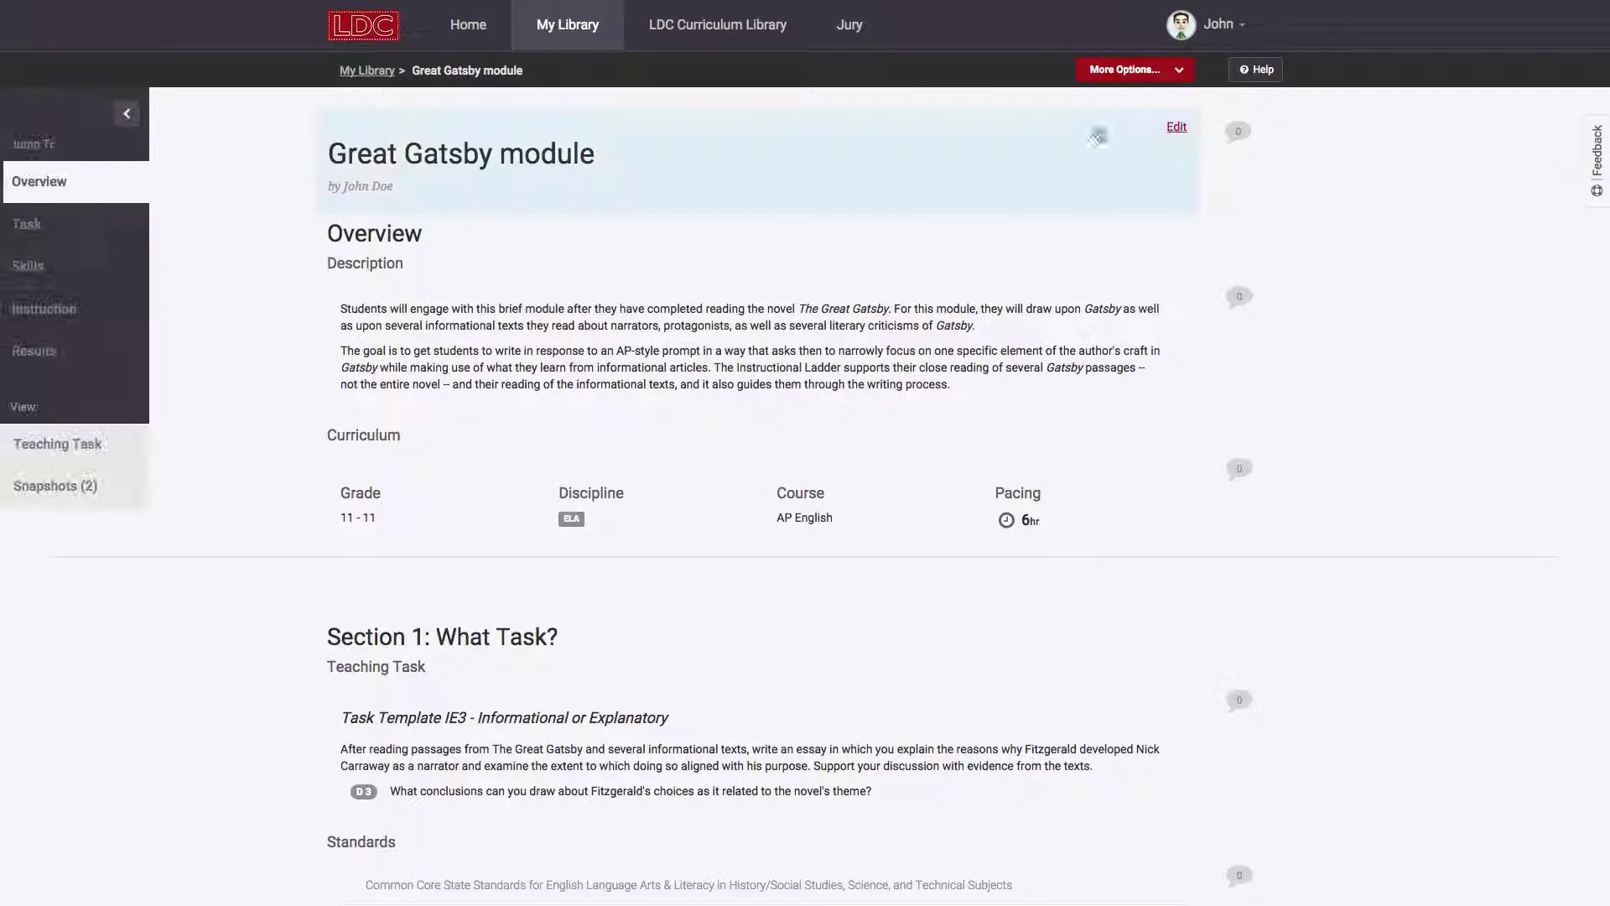
Start a Formative Review submission for the live module, examine the versions selectable for review, and cancel the request.
left_click(1124, 69)
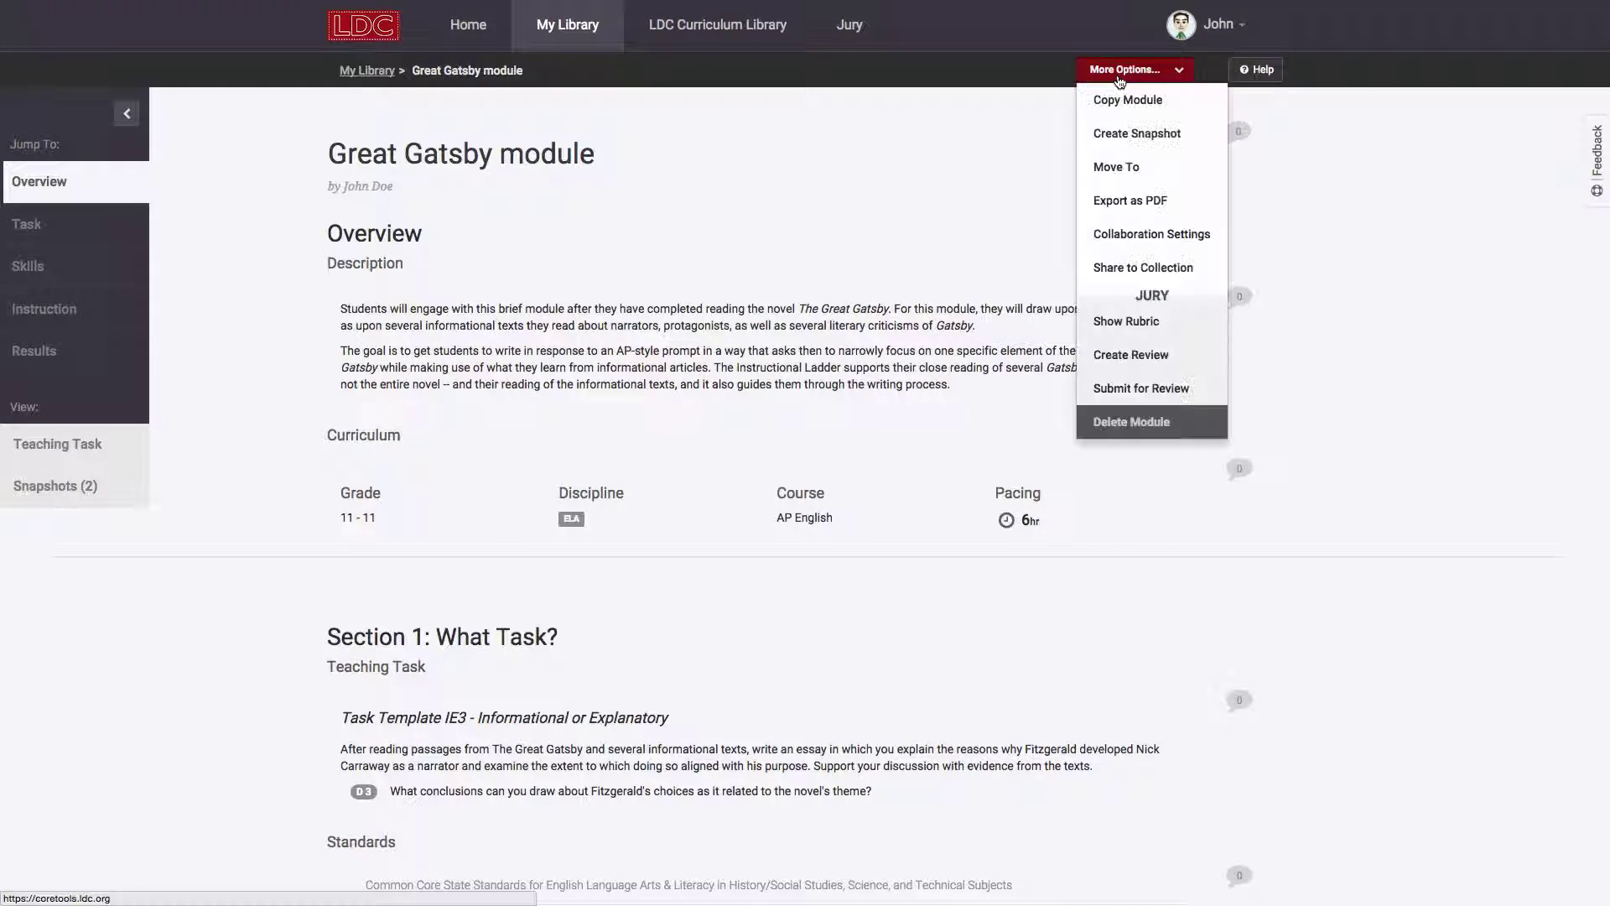
left_click(1141, 388)
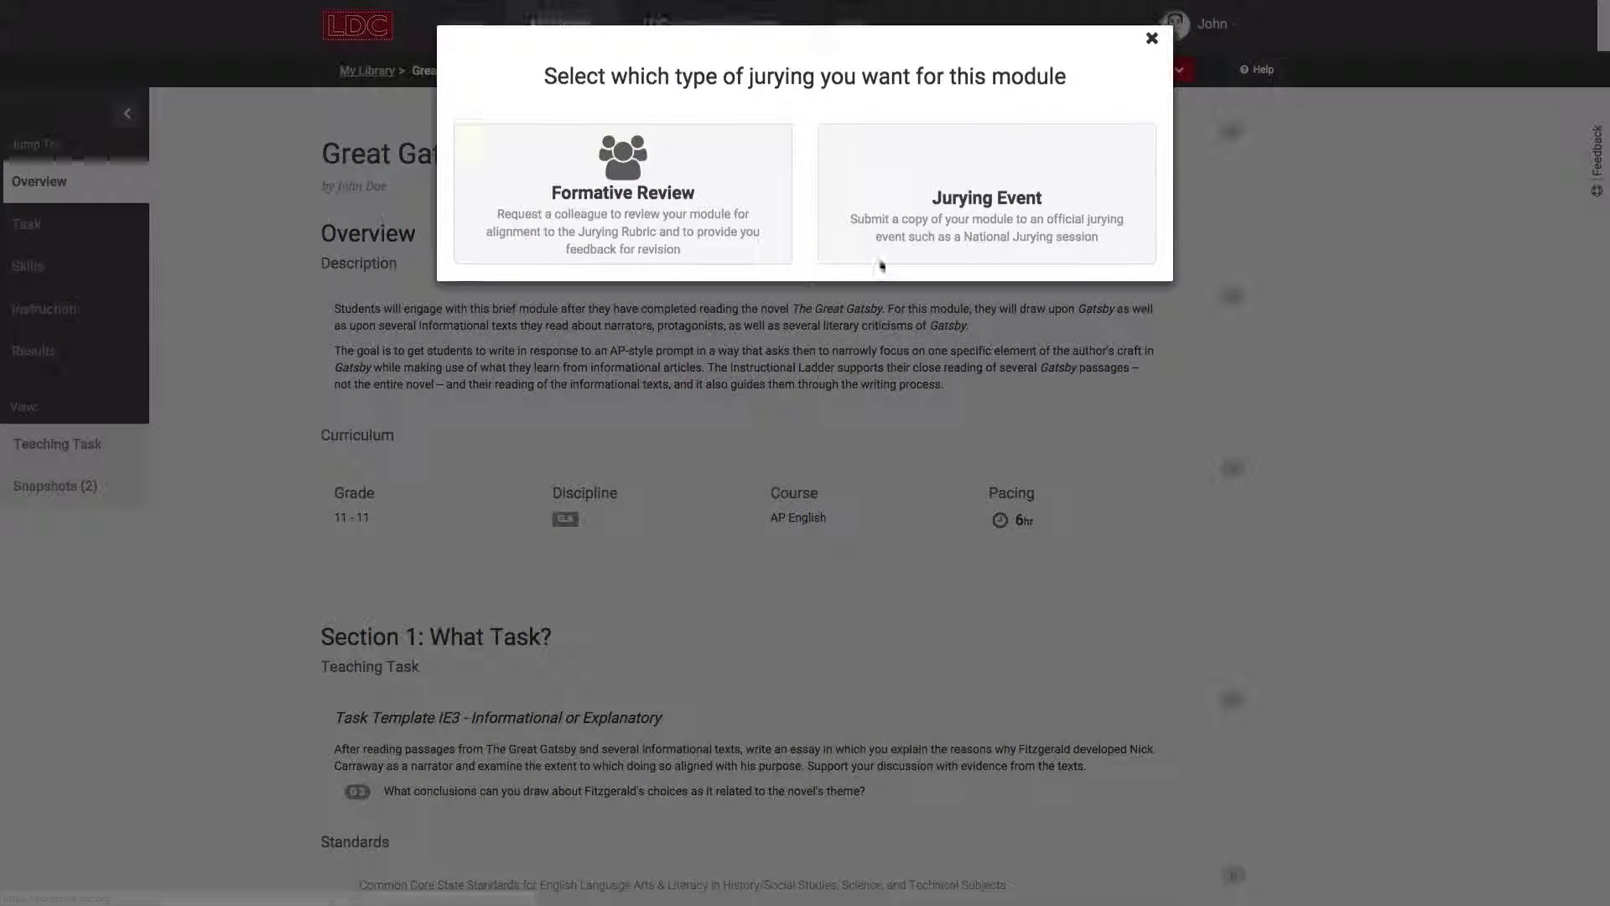
left_click(594, 203)
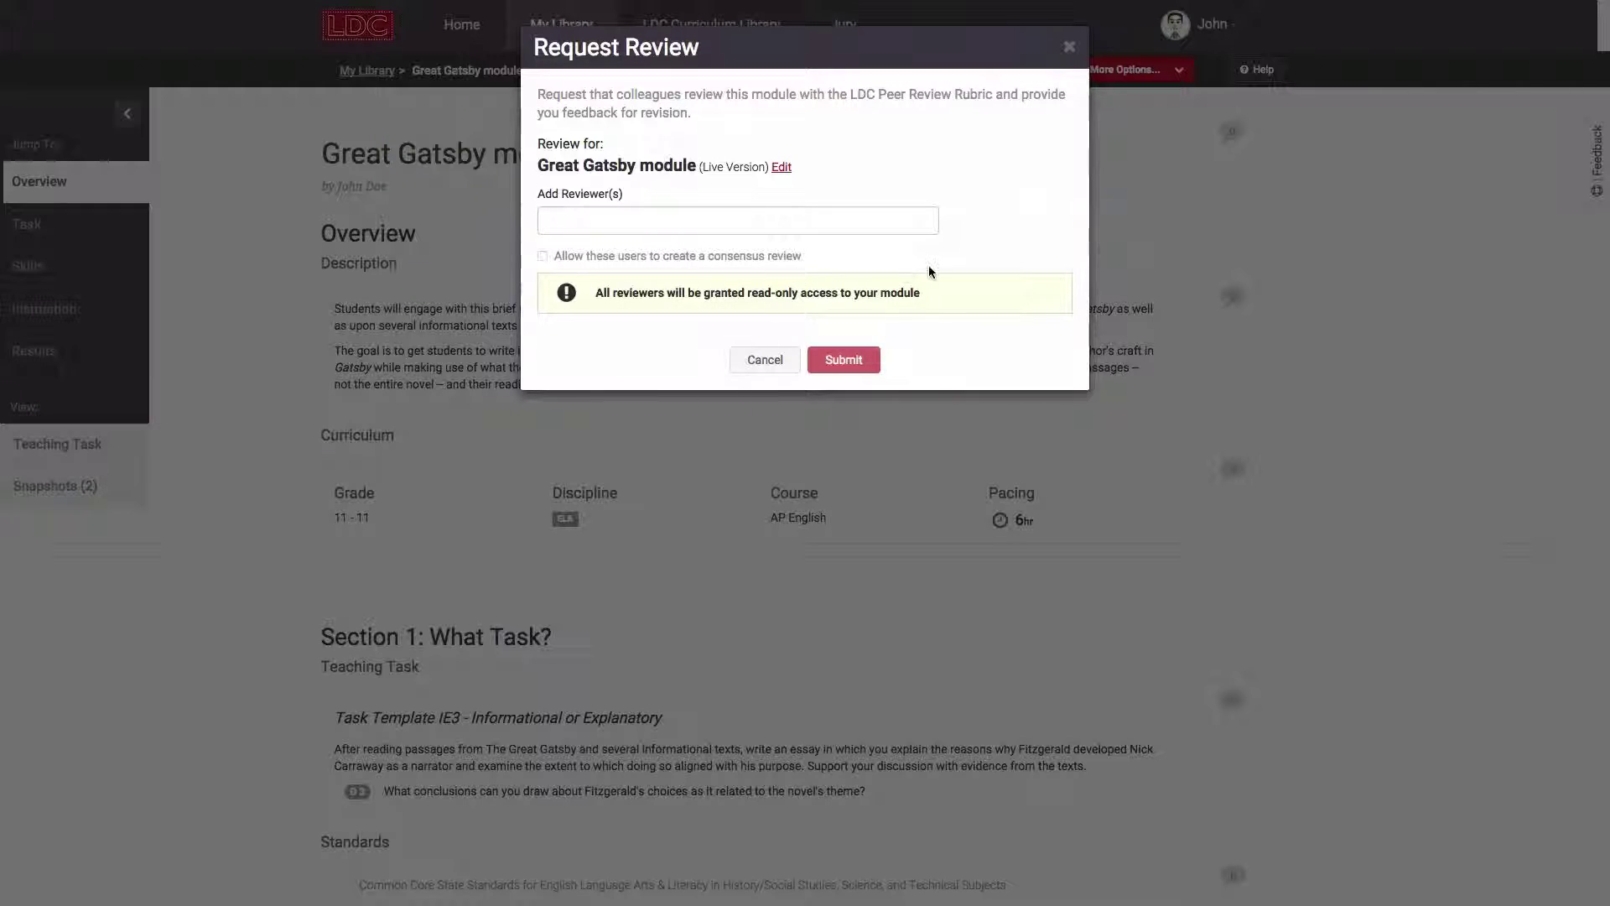
left_click(783, 167)
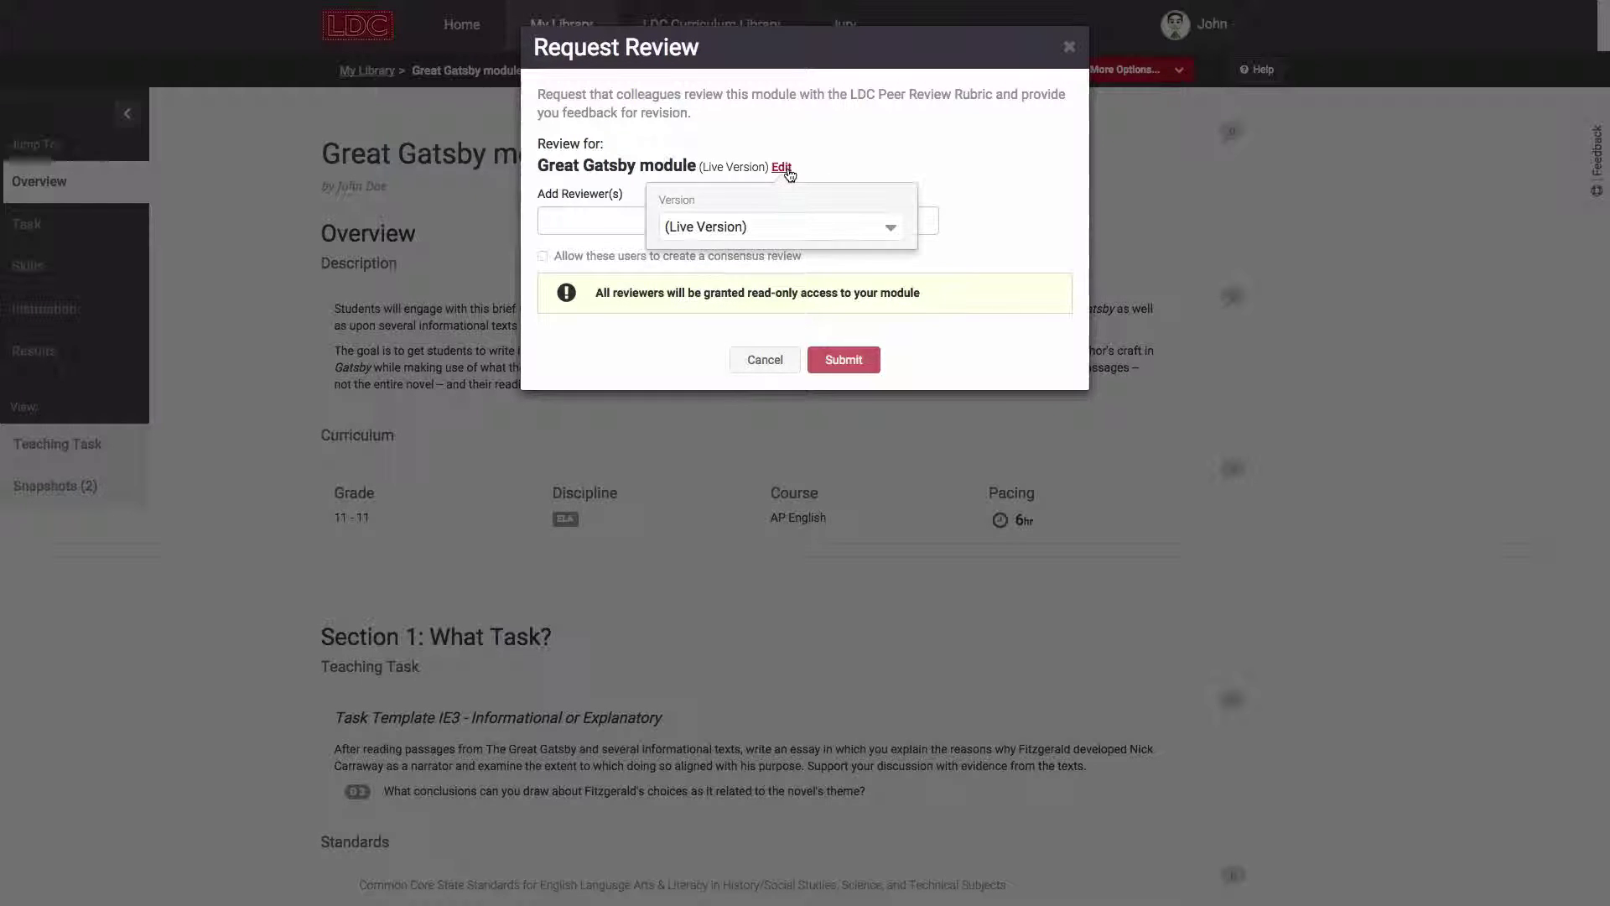
left_click(886, 239)
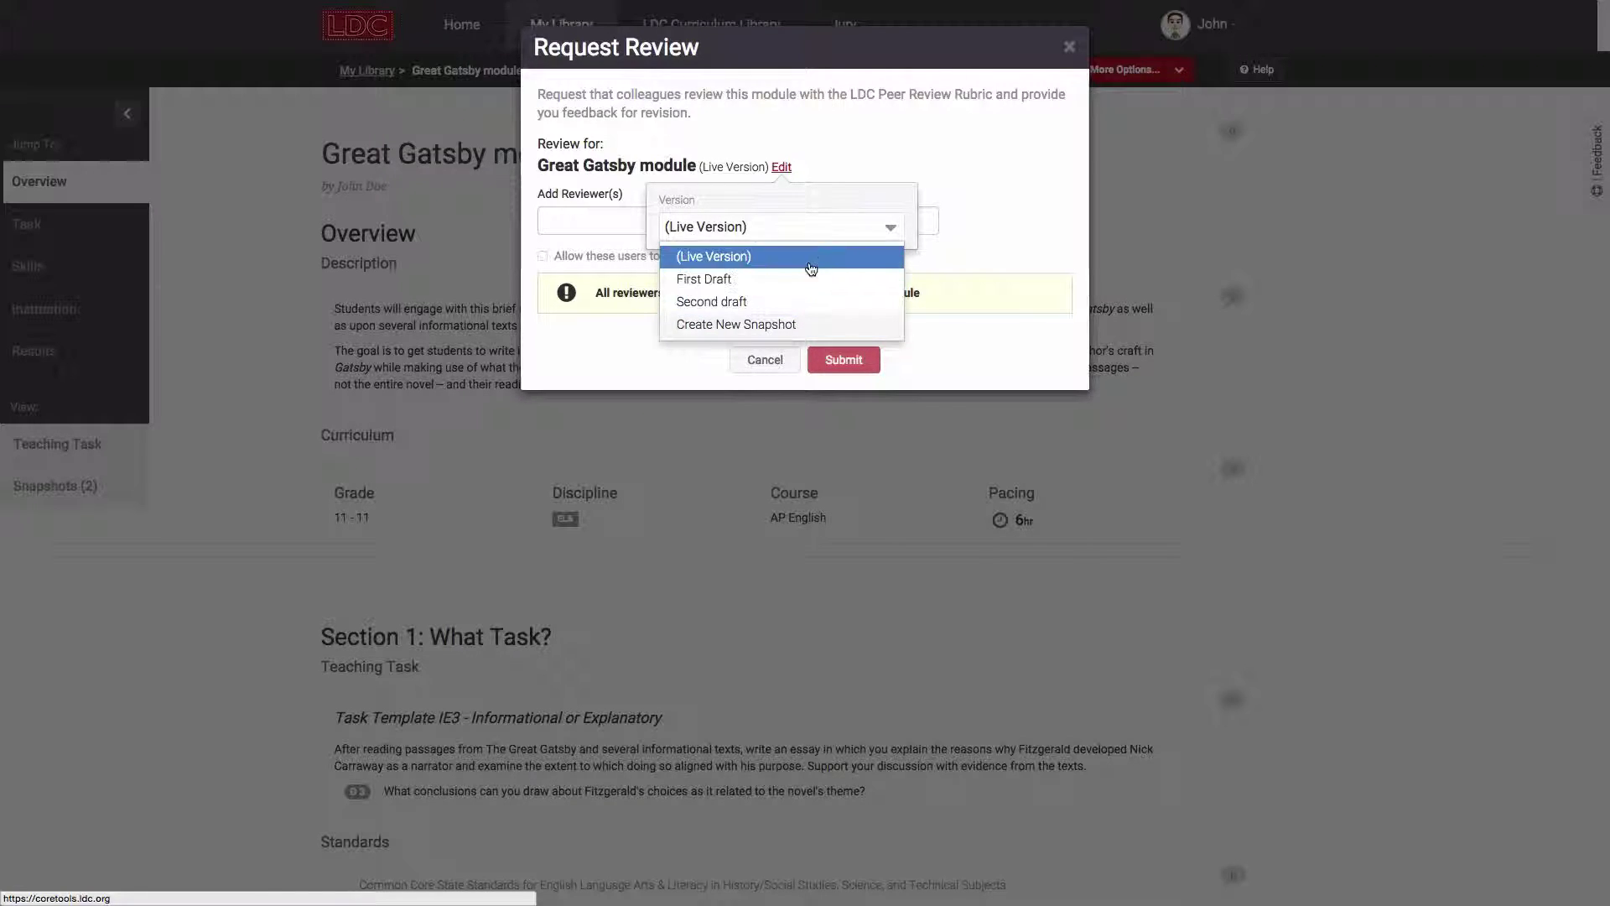
left_click(765, 359)
Start creating a review of the live module, examine its selectable versions, and cancel without starting the review.
left_click(1124, 71)
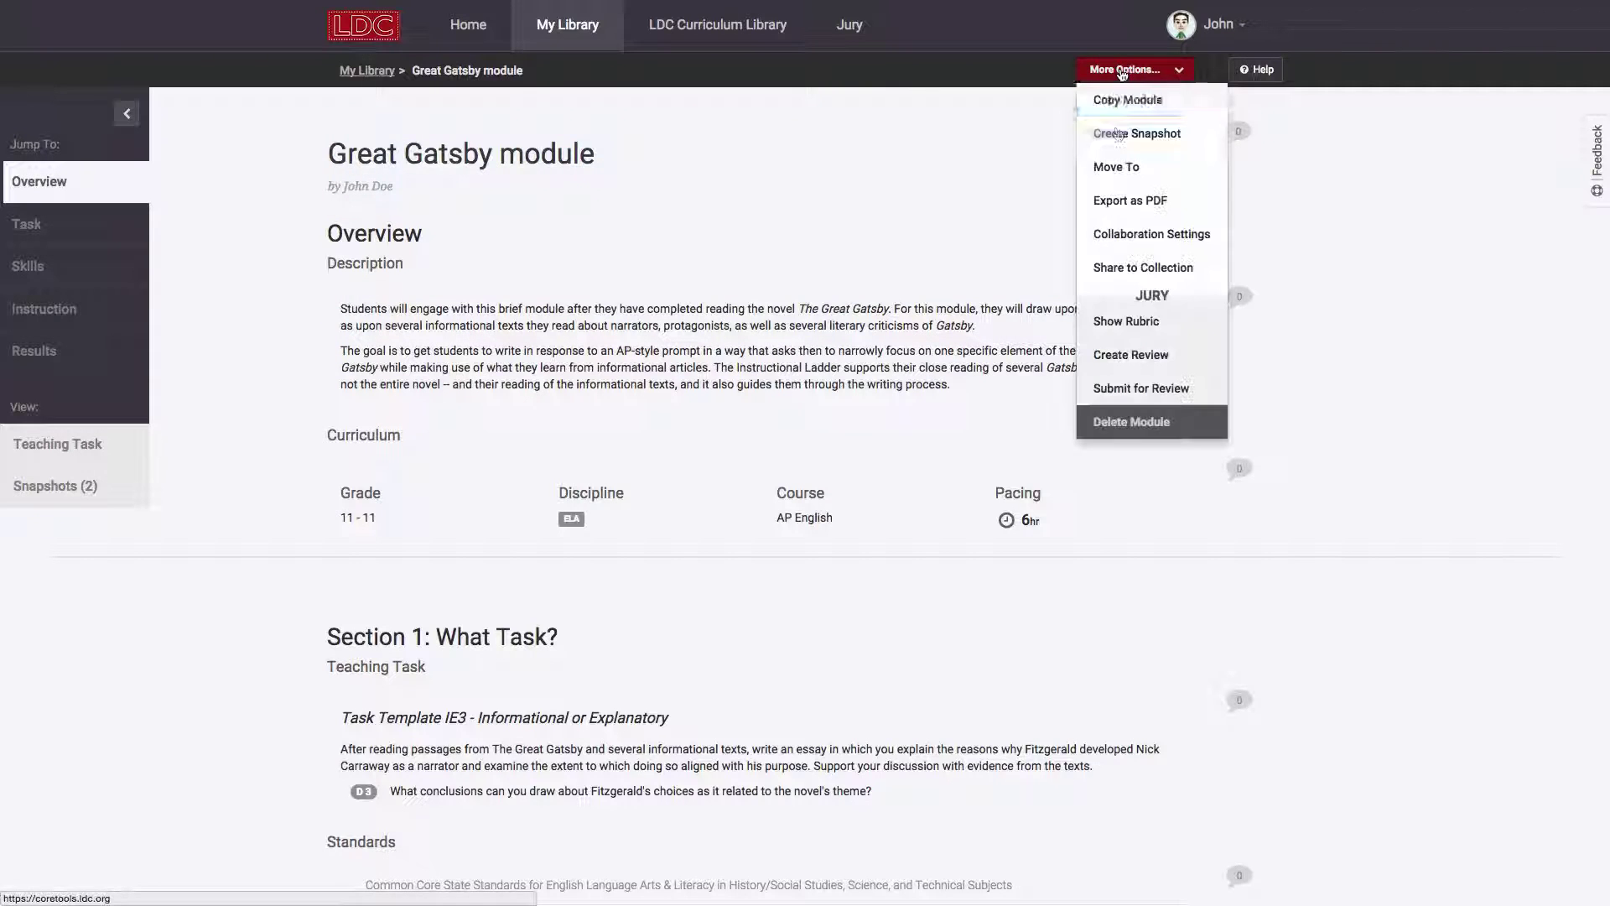
left_click(1124, 357)
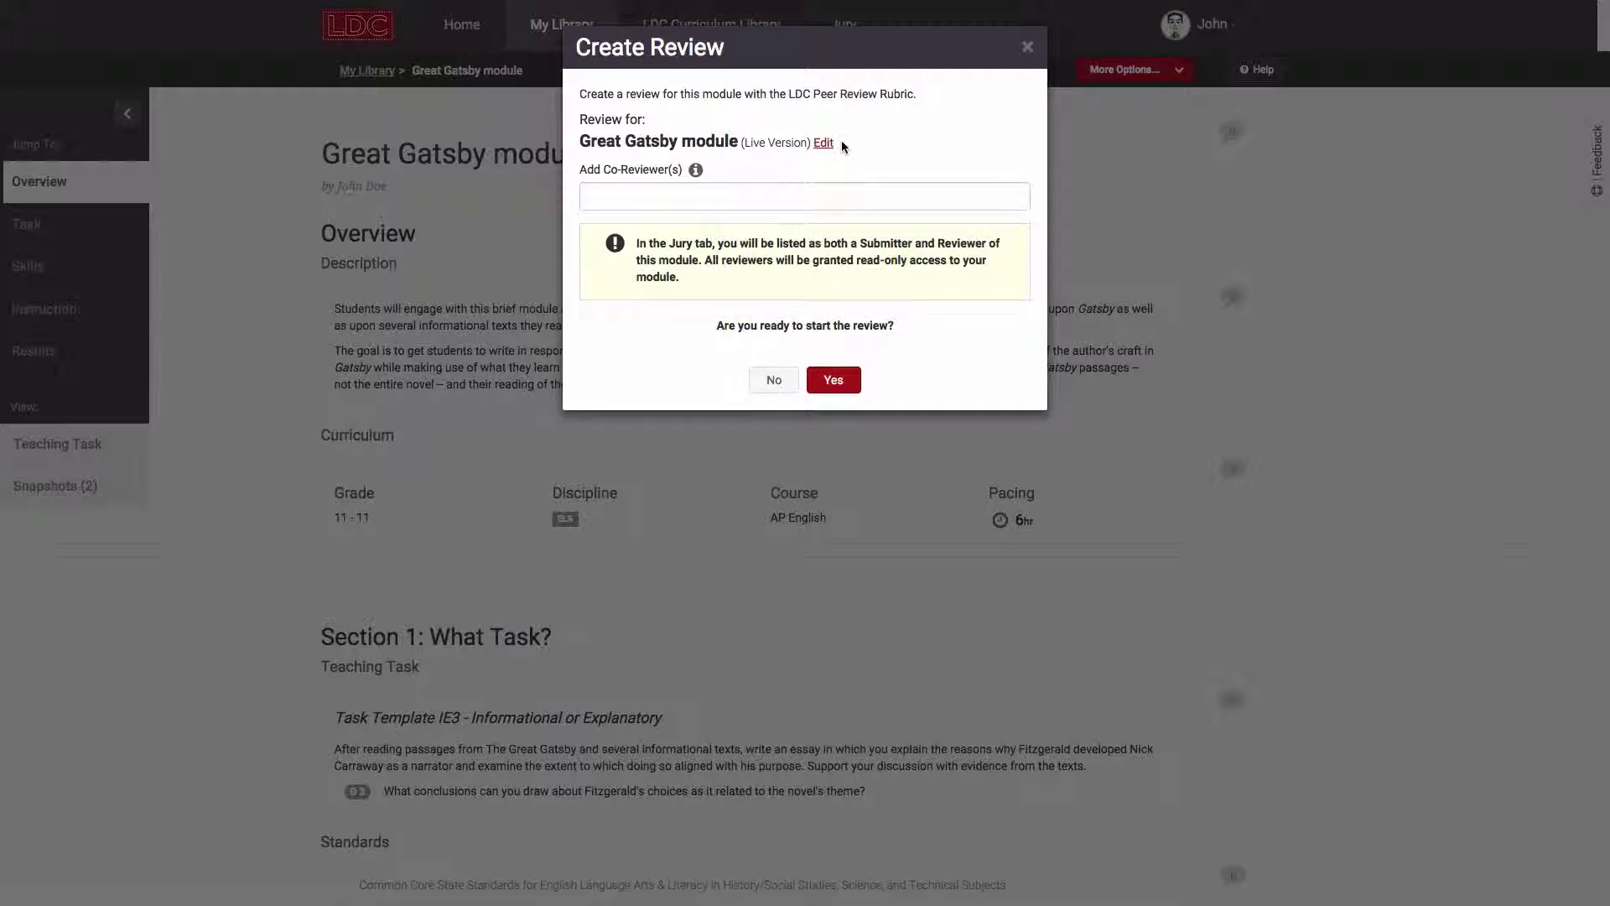
left_click(824, 143)
left_click(794, 202)
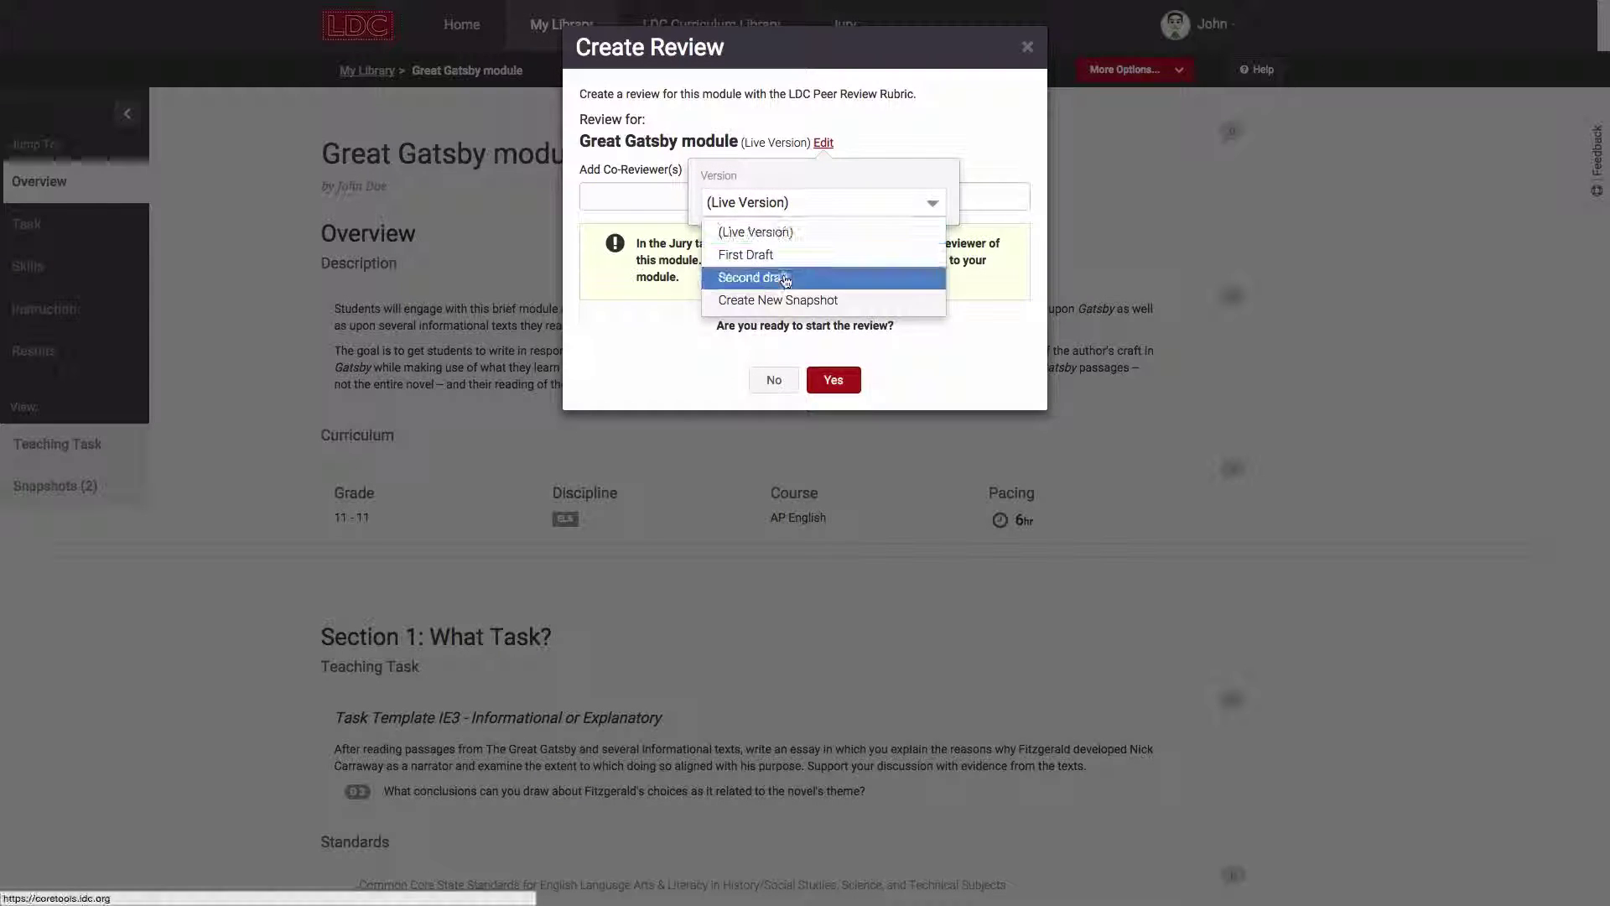
left_click(774, 379)
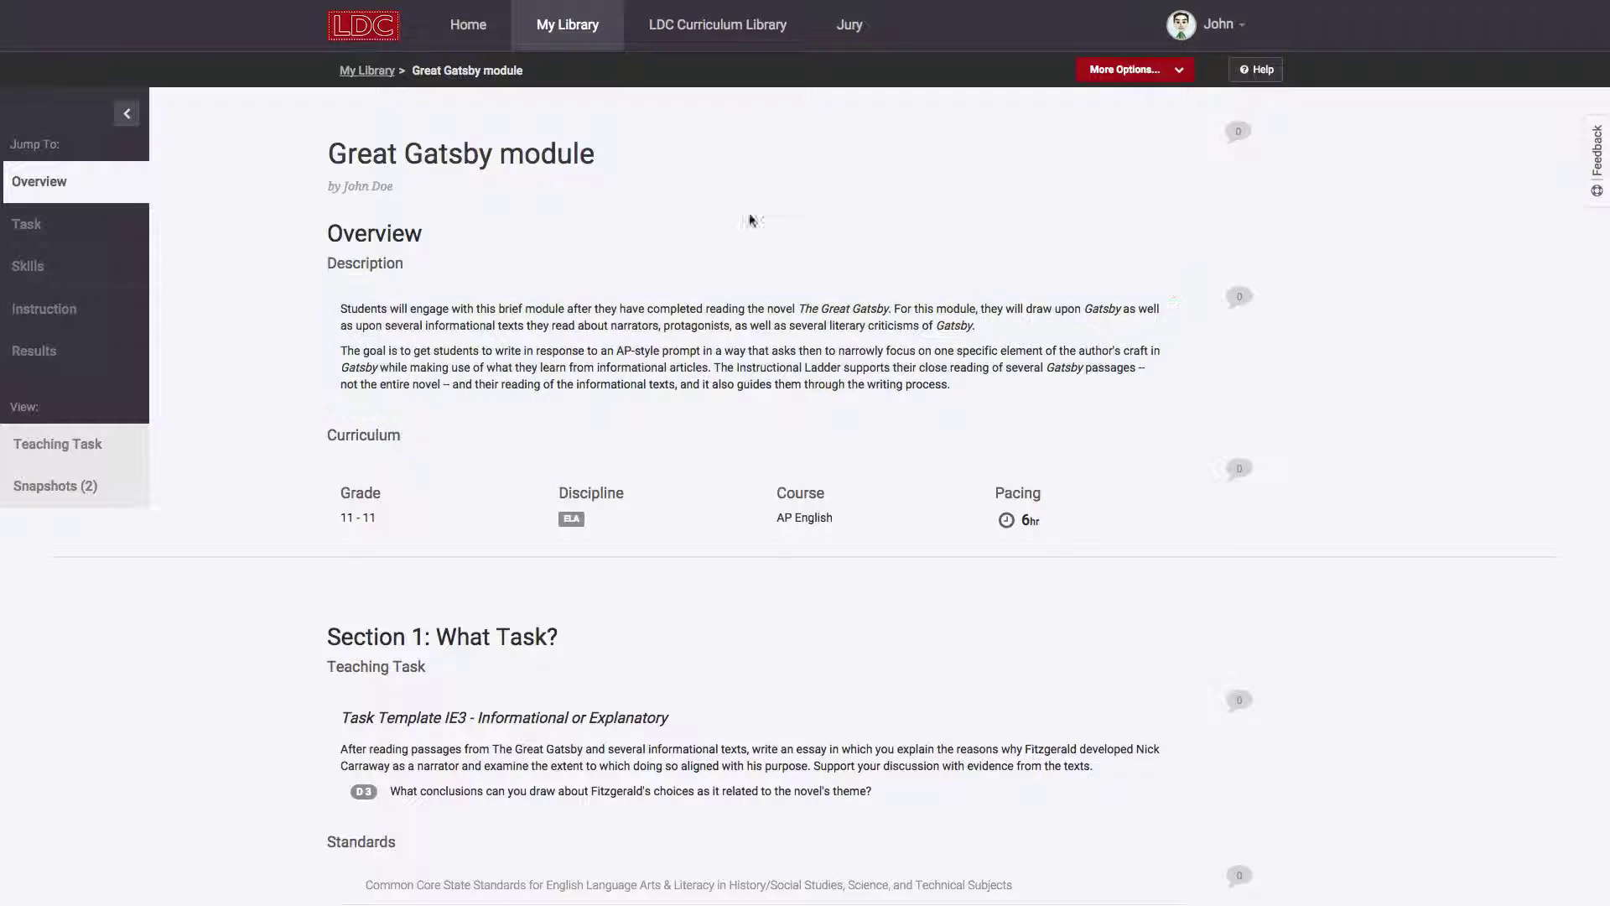
Open the First Draft snapshot and examine the Reviews table in its results section, including the actions for each review.
left_click(64, 495)
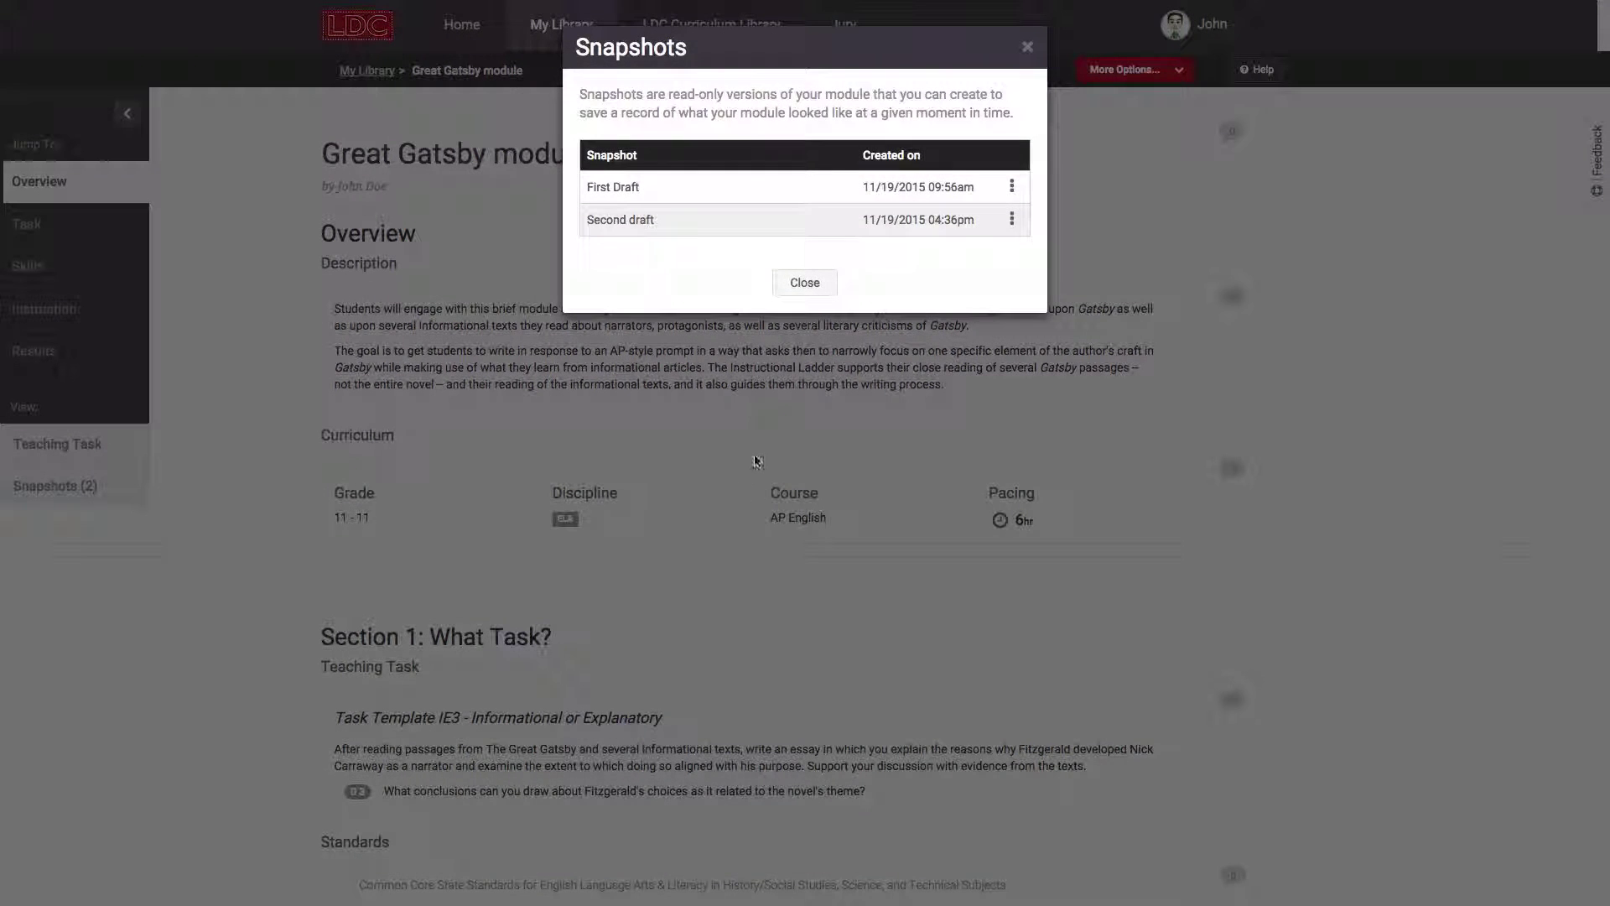
left_click(650, 194)
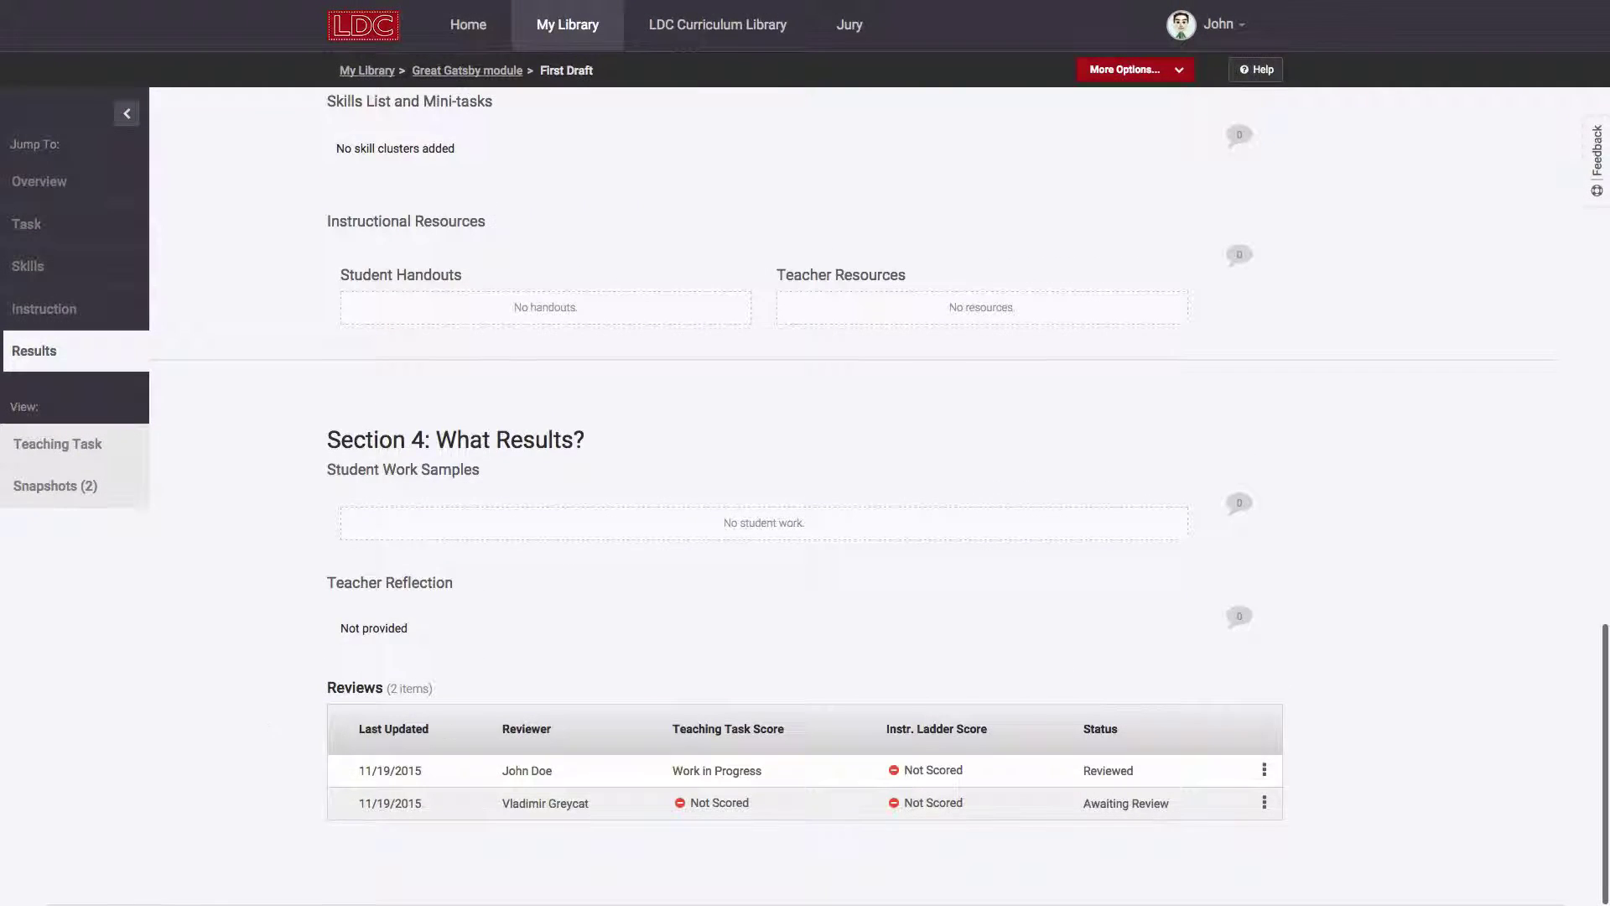
left_click(1264, 770)
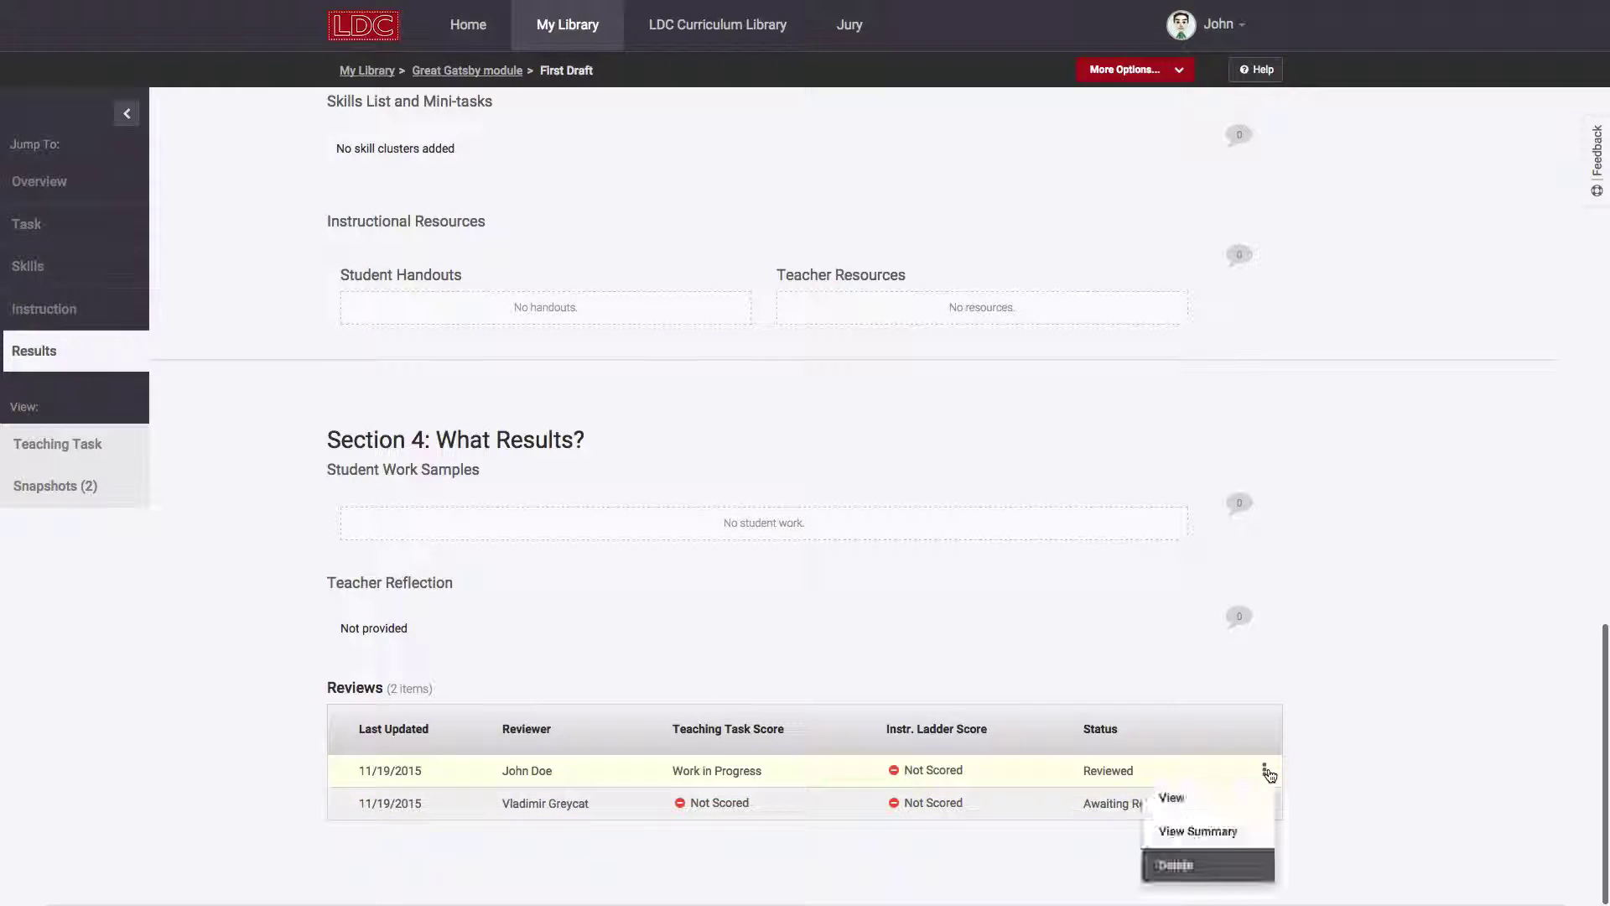
left_click(1265, 803)
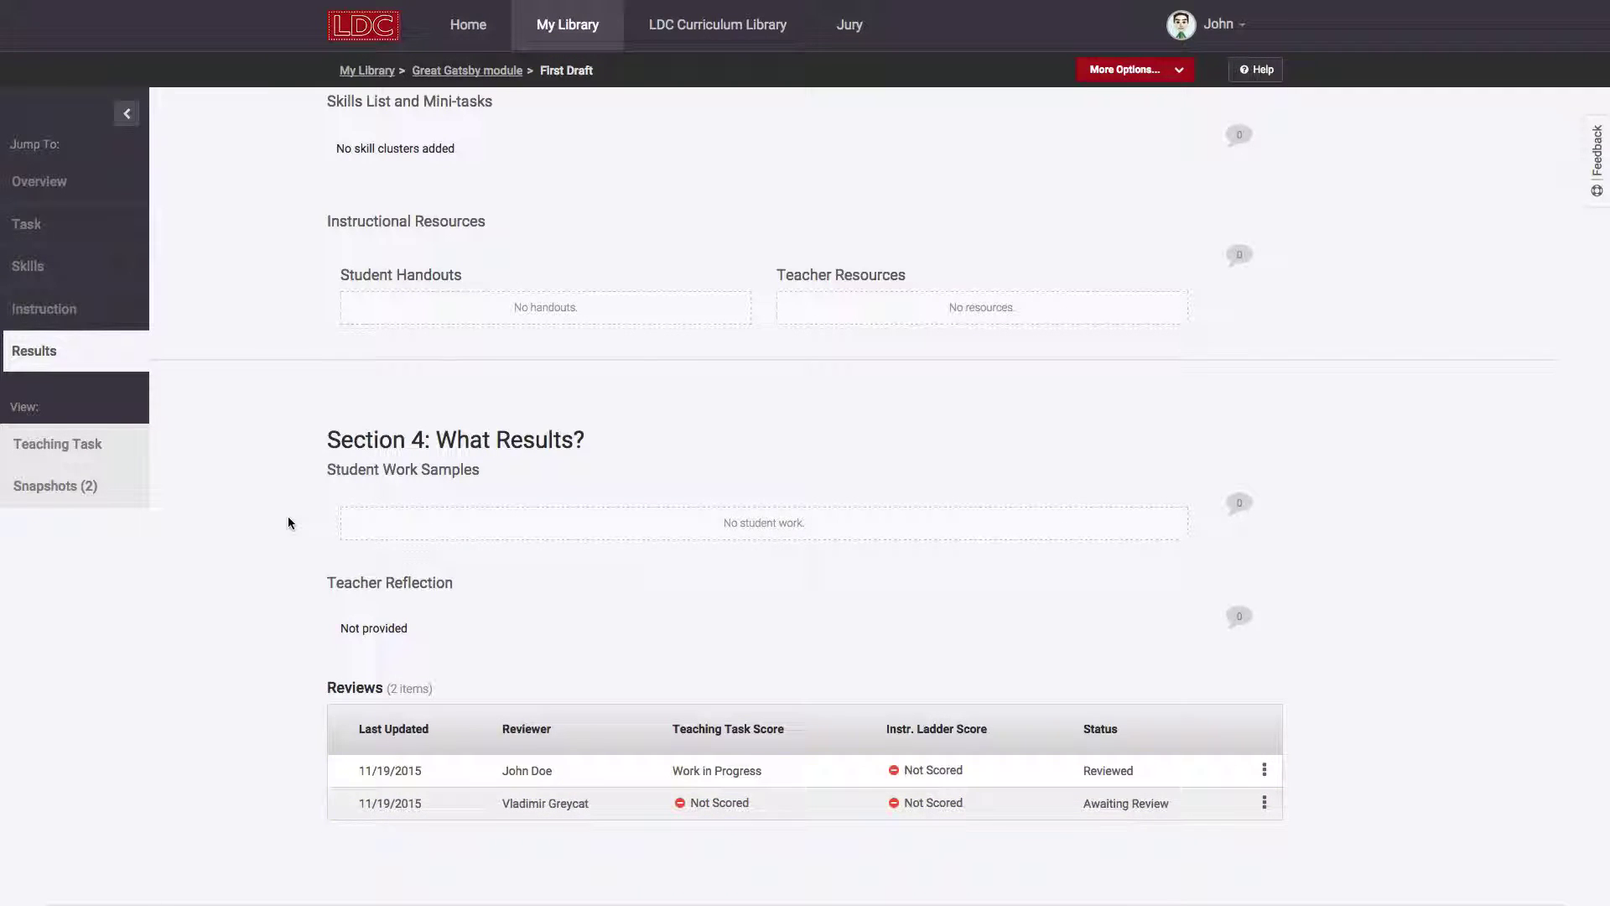
Examine the Jury page's My Queue and Reviewed lists for the Great Gatsby module's snapshot entries.
left_click(848, 27)
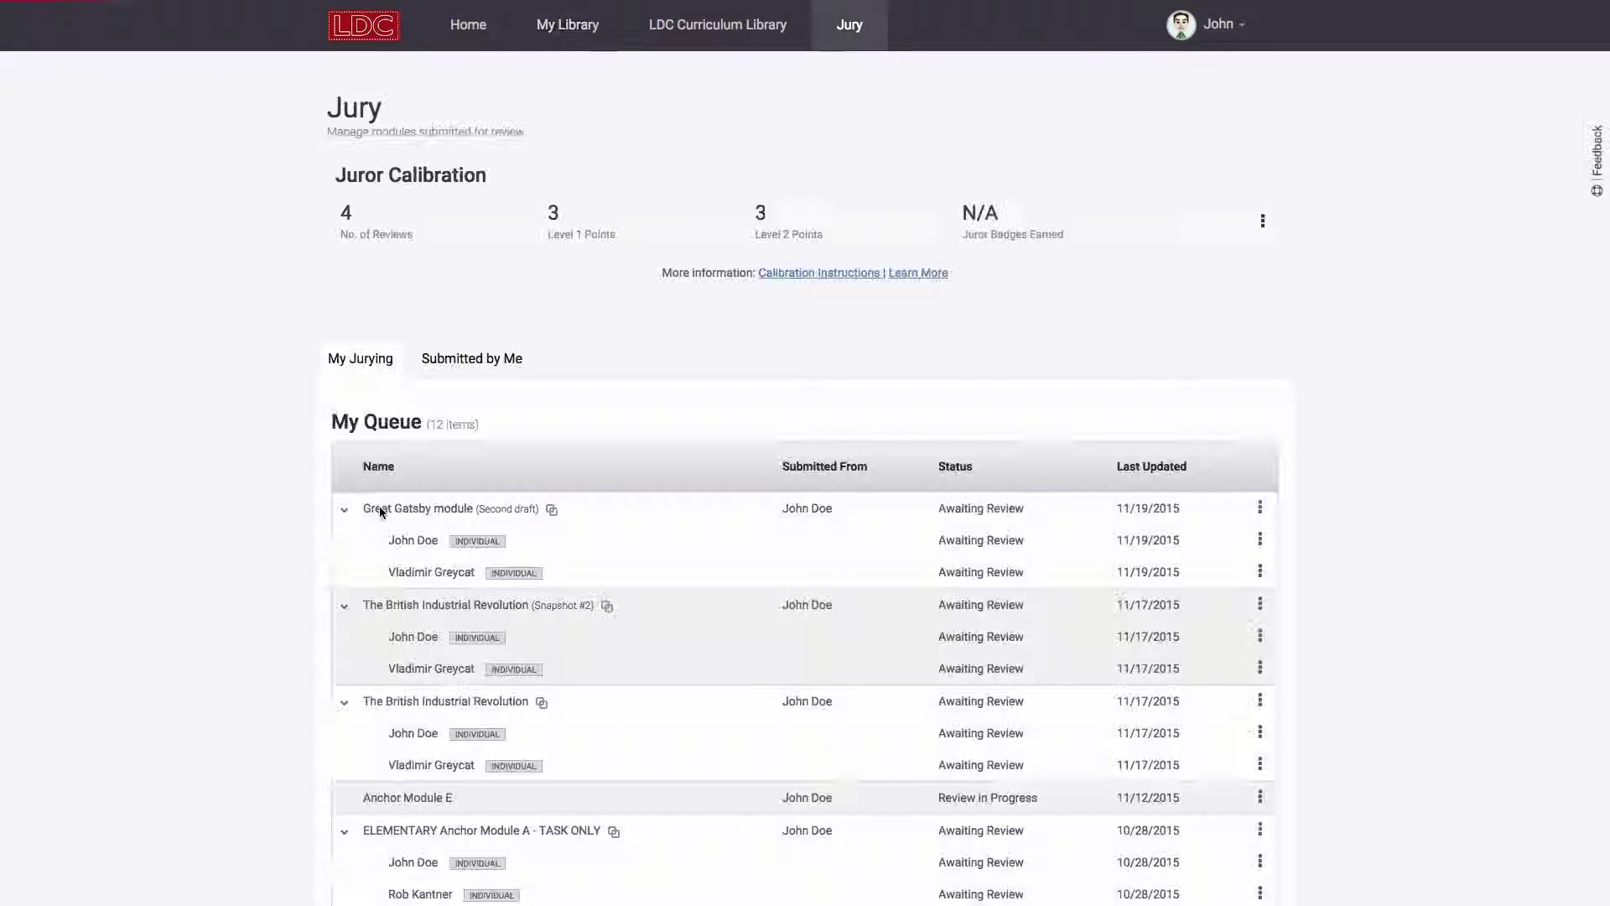
scroll(505, 662, "down", 4)
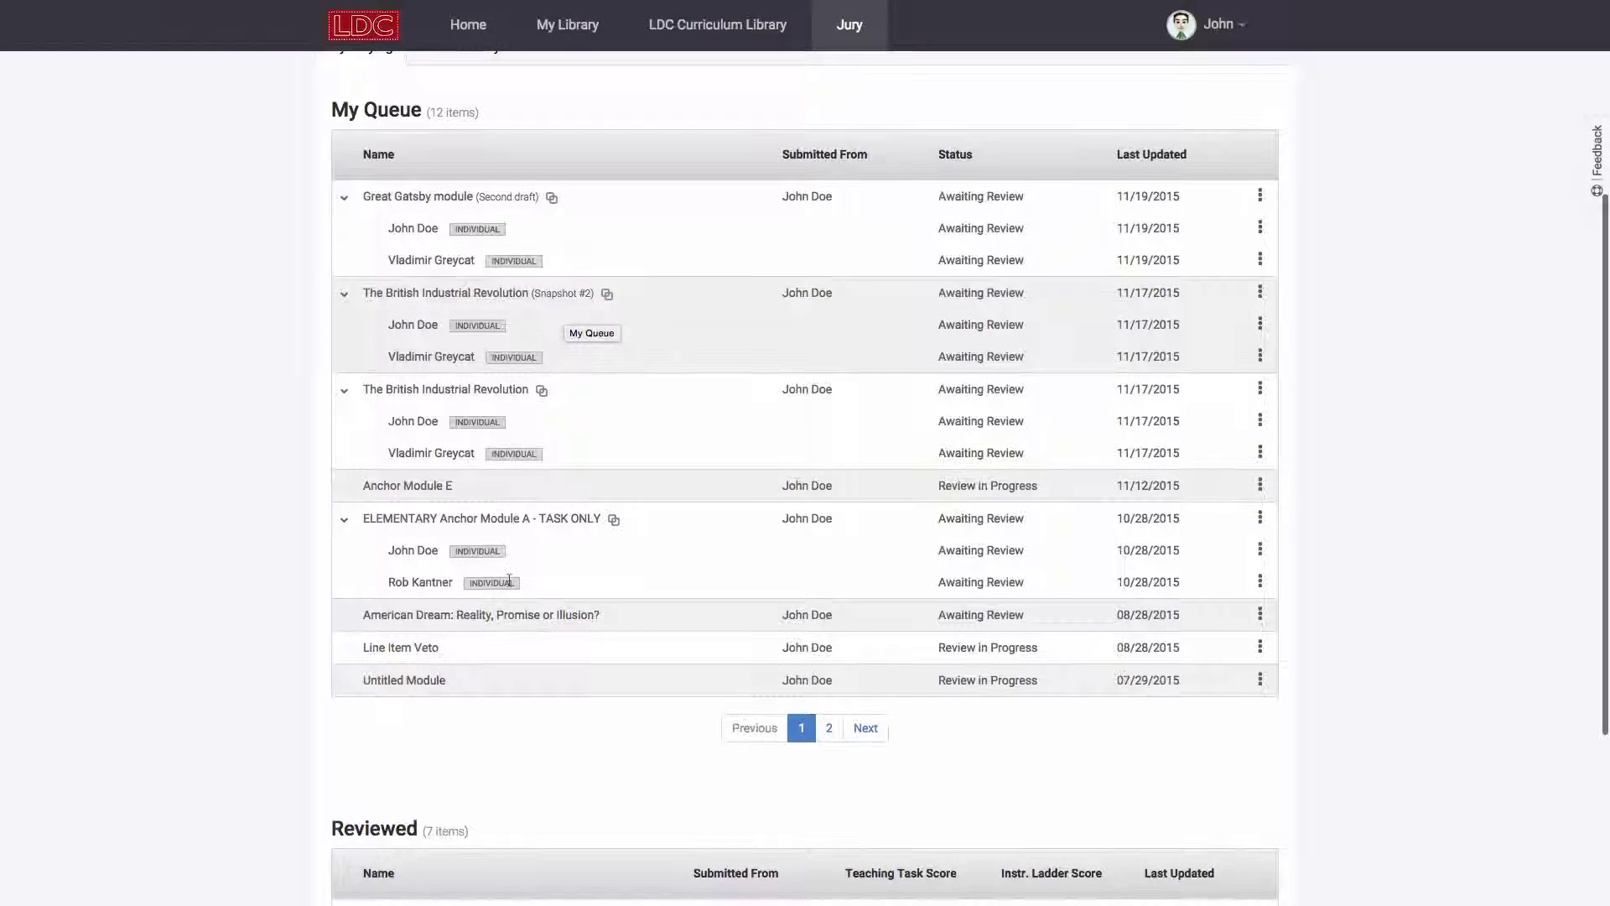
scroll(510, 605, "down", 4)
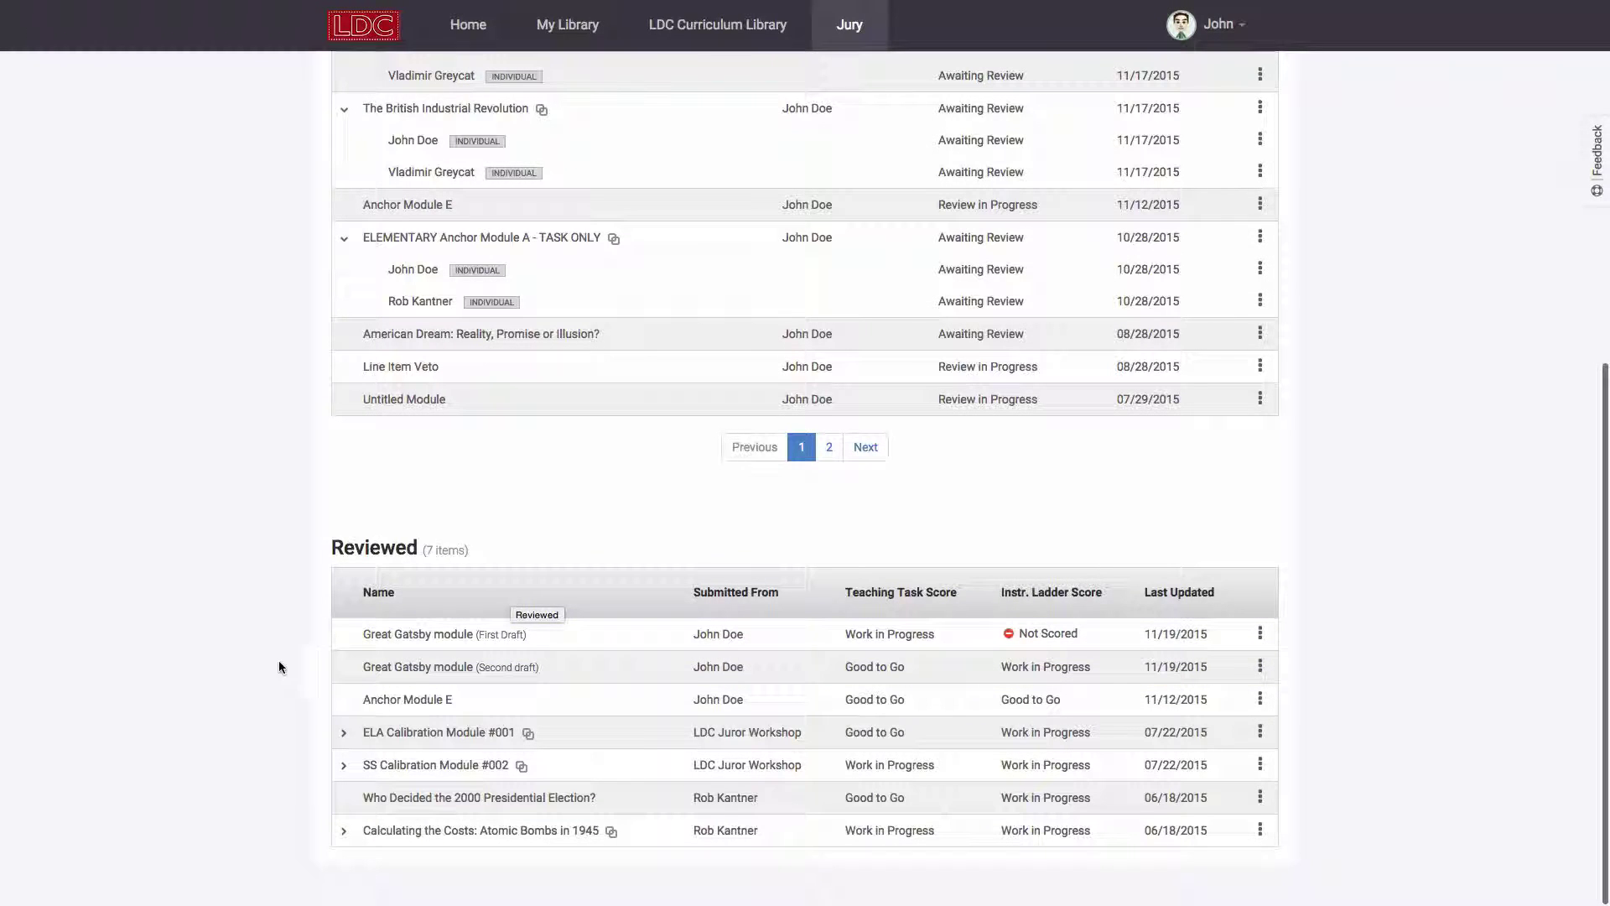